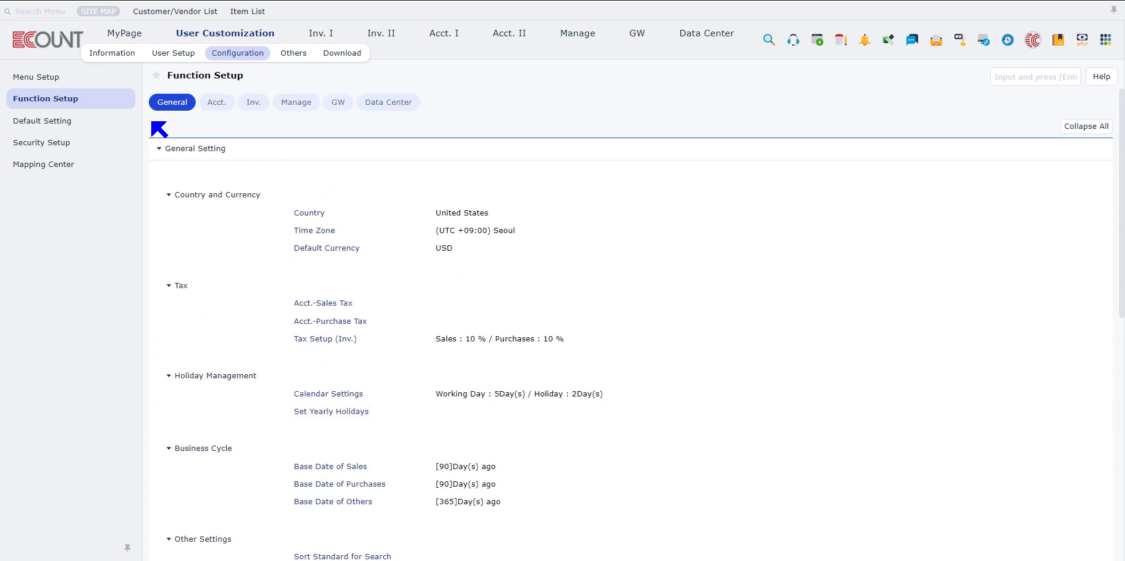
Open the sort standard for search screens among the general function settings, review its sorting options and save it
scroll(311, 293, "down", 4)
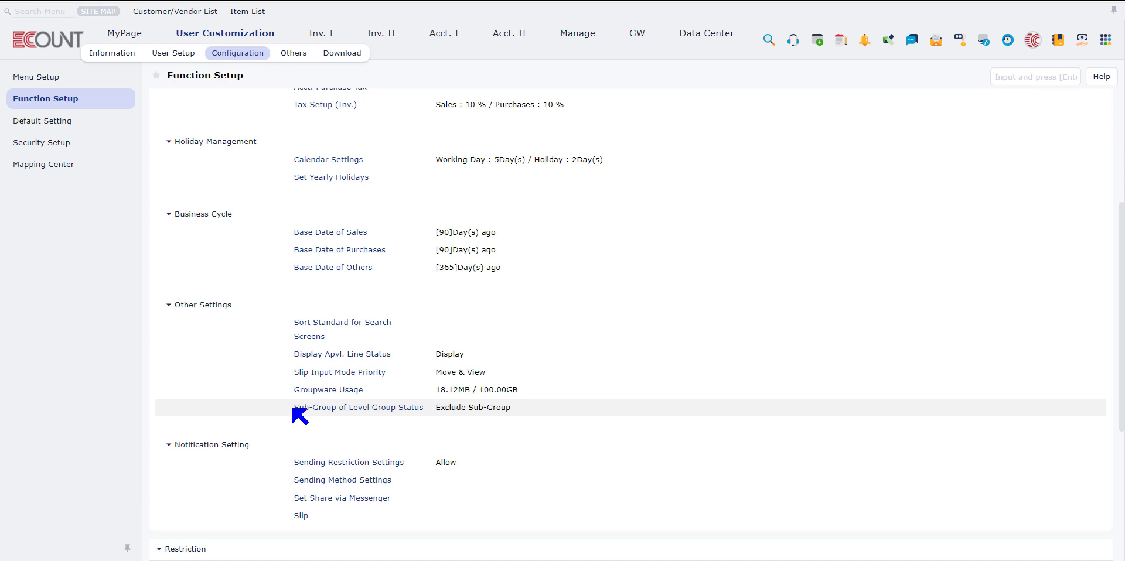
left_click(366, 332)
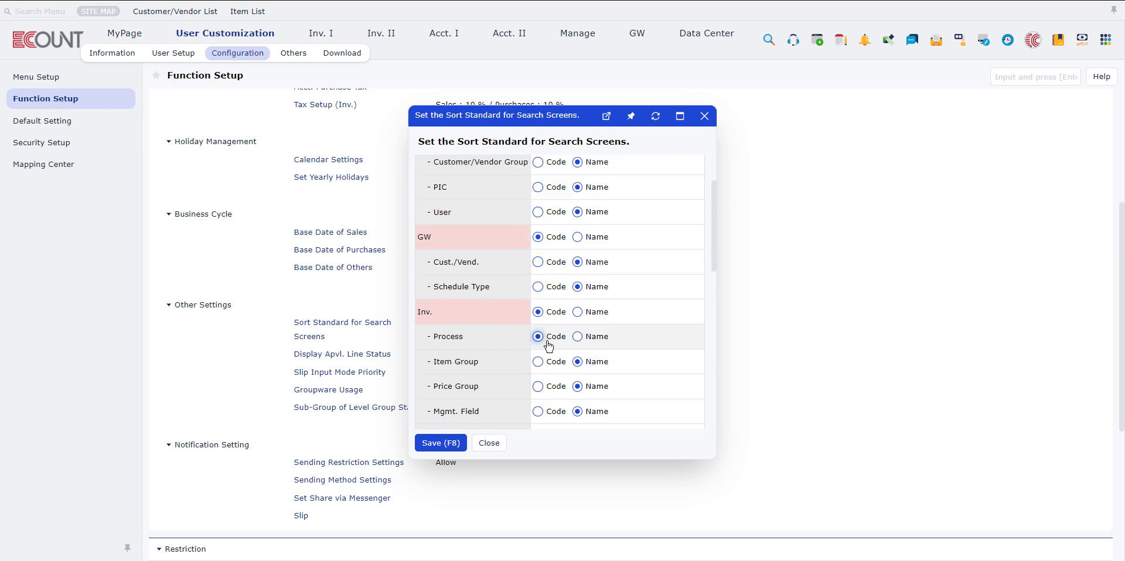
left_click(439, 444)
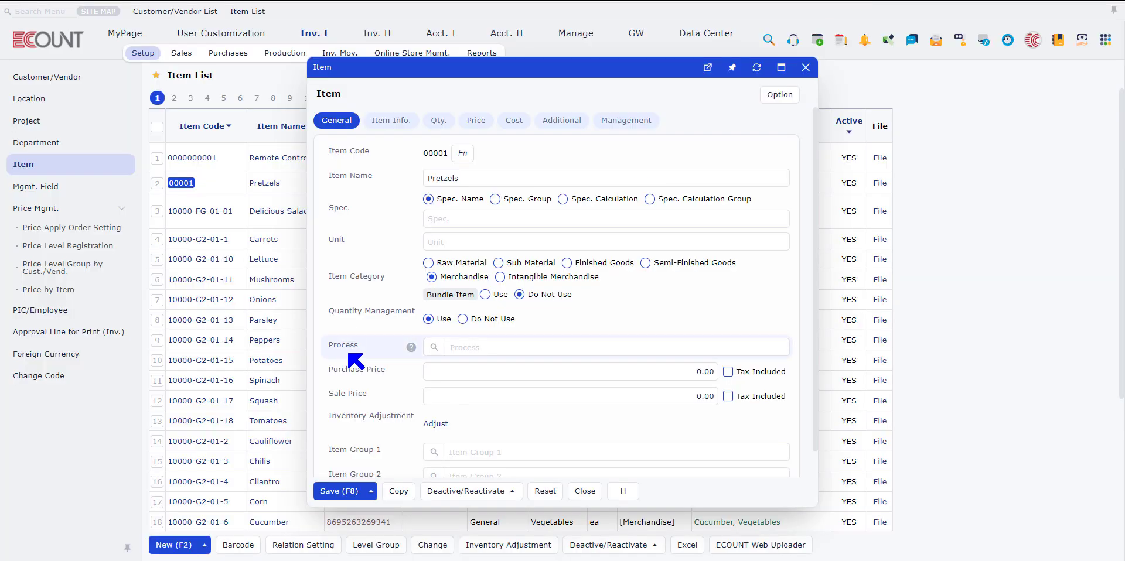
Look up a process in the Pretzels item form, and save the search-screen sort standard with the GW entries sorted by code
left_click(435, 348)
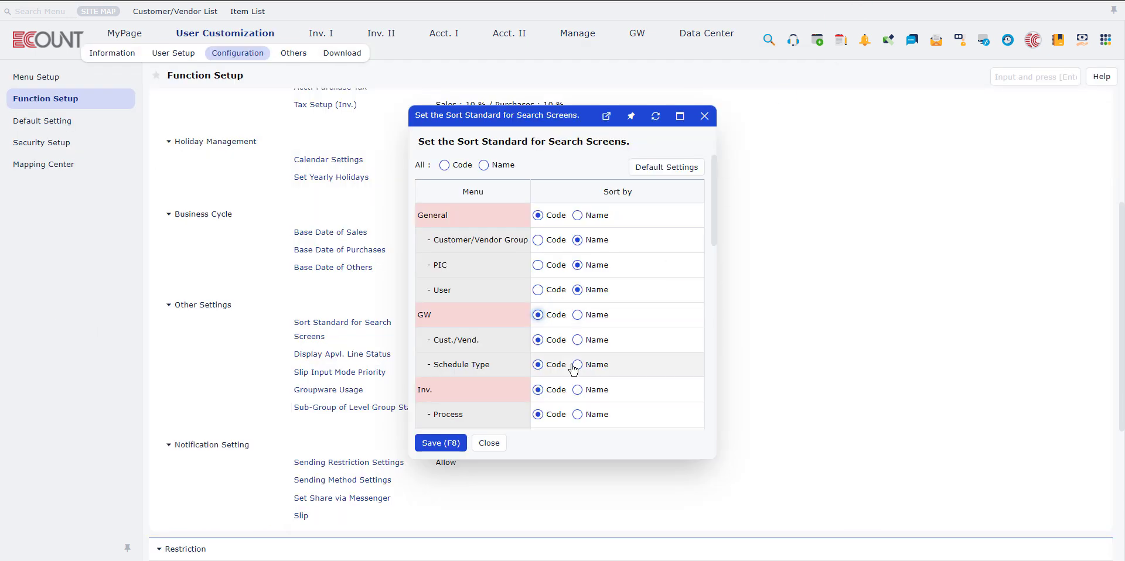
scroll(574, 369, "down", 2)
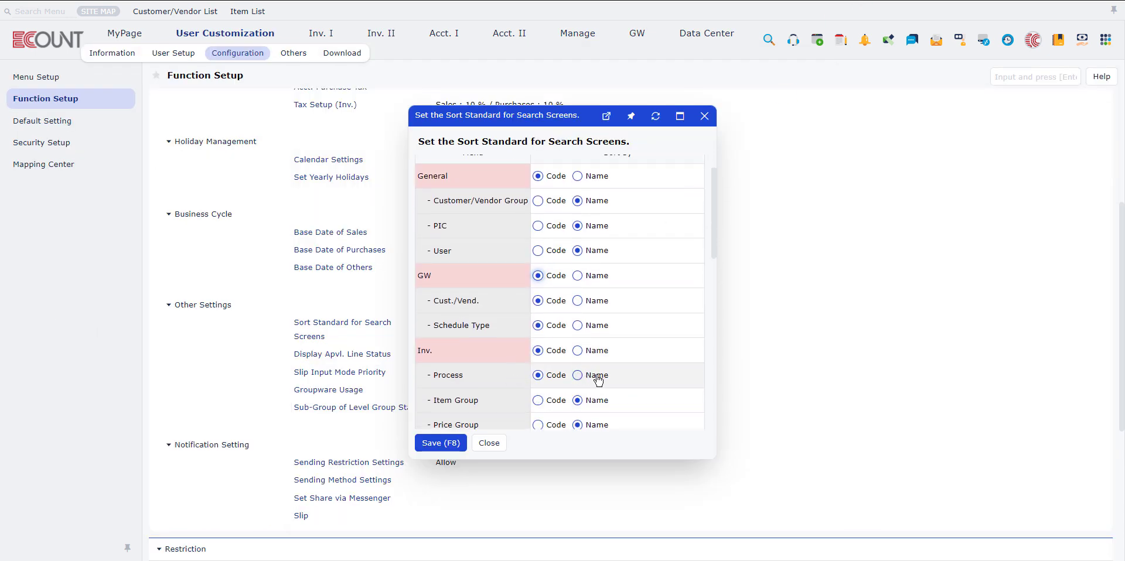
left_click(441, 443)
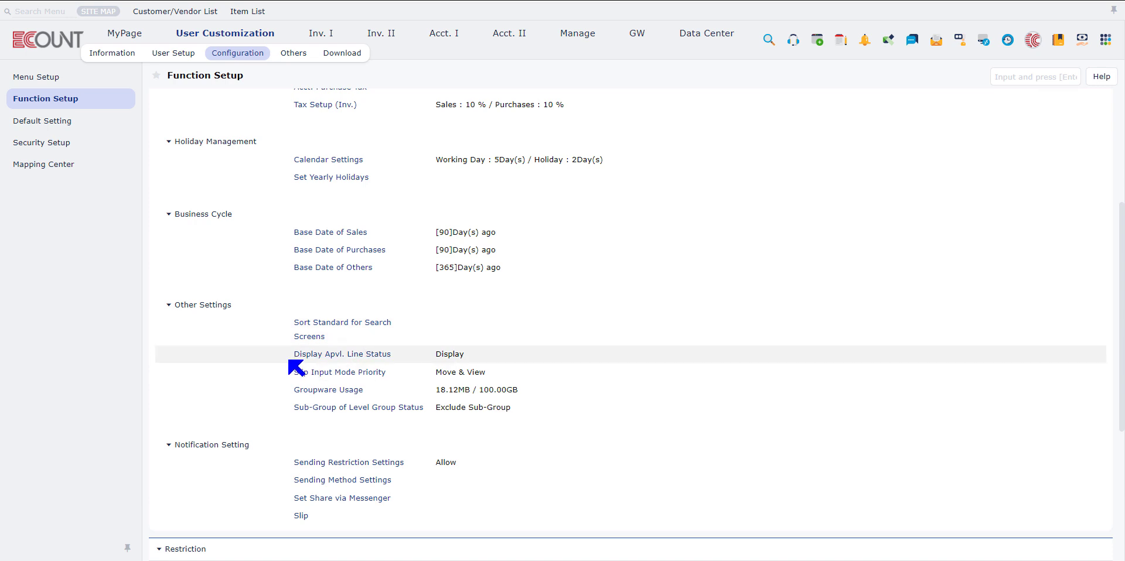
View the Display Apvl. Line Status setting and open the Inventory Balance report
left_click(339, 355)
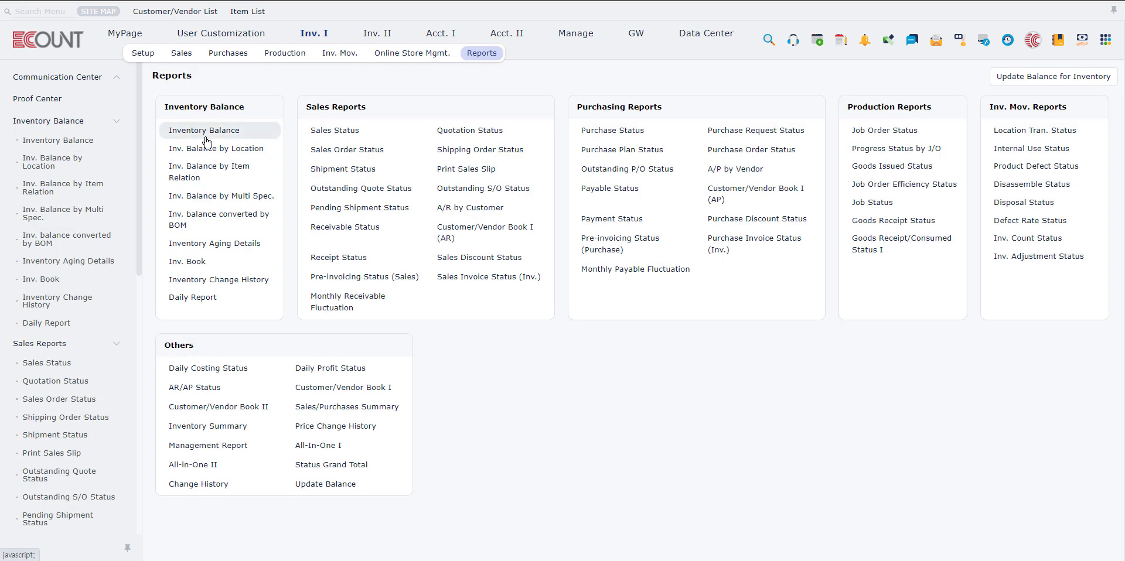
left_click(206, 141)
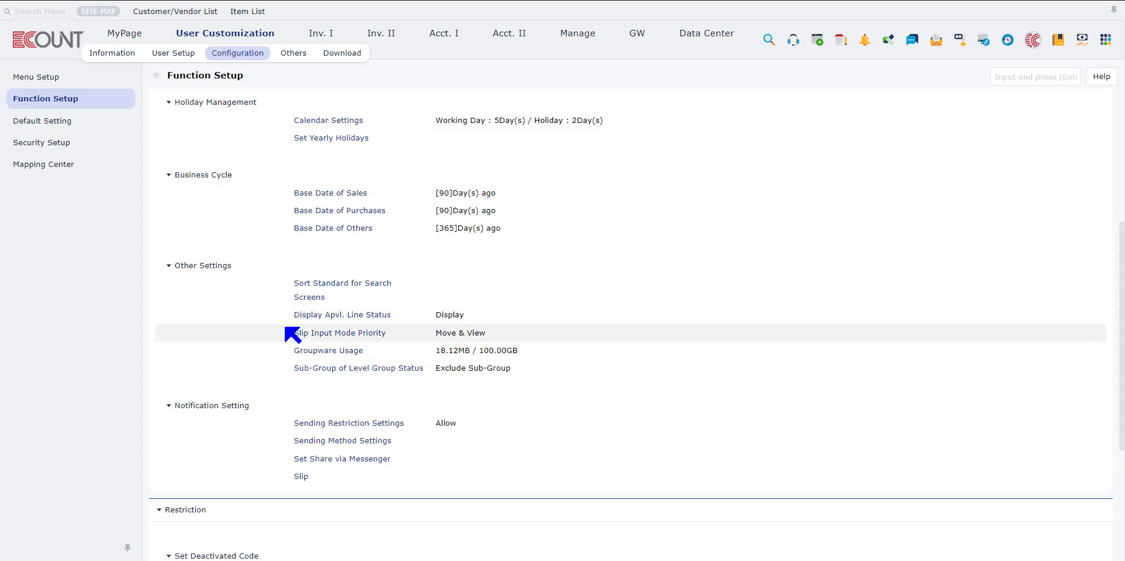
Save the Slip Input Mode Priority as Move & View, and move through the cells of the first item line in New Sales
left_click(339, 333)
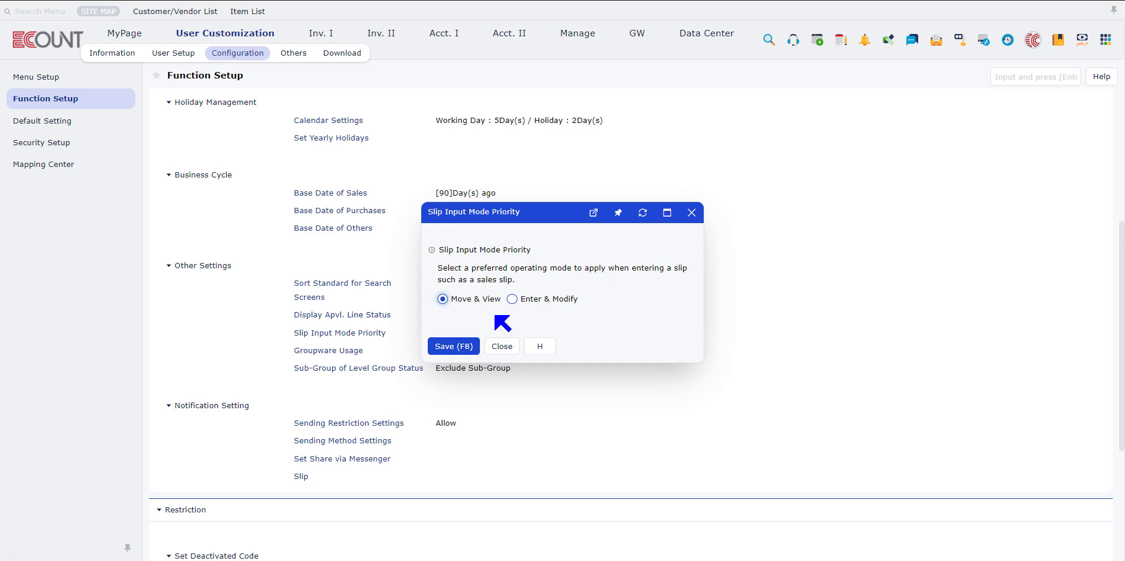
left_click(459, 347)
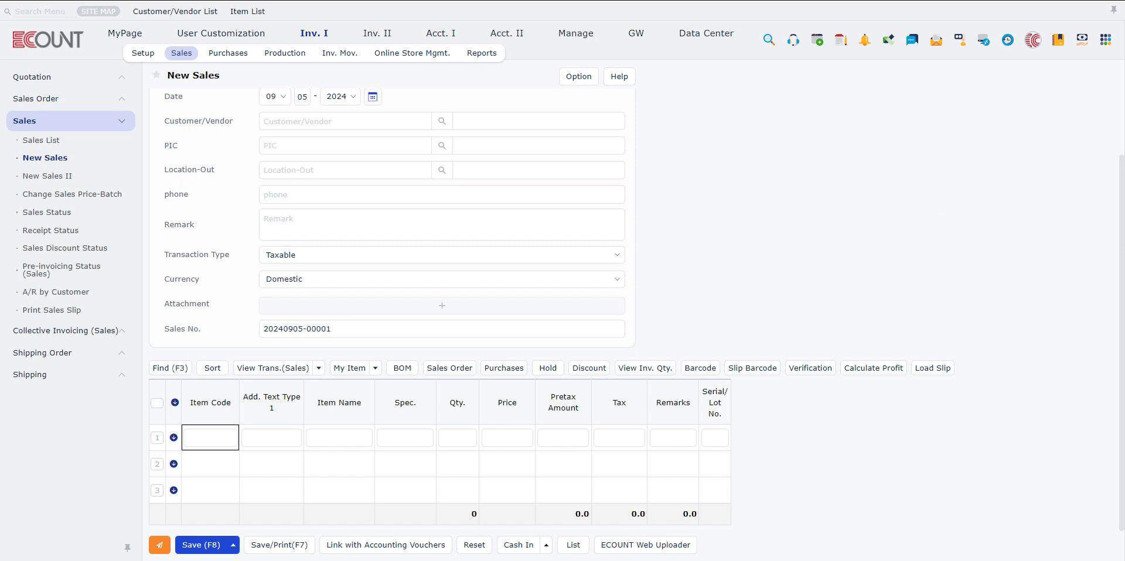
key("Tab")
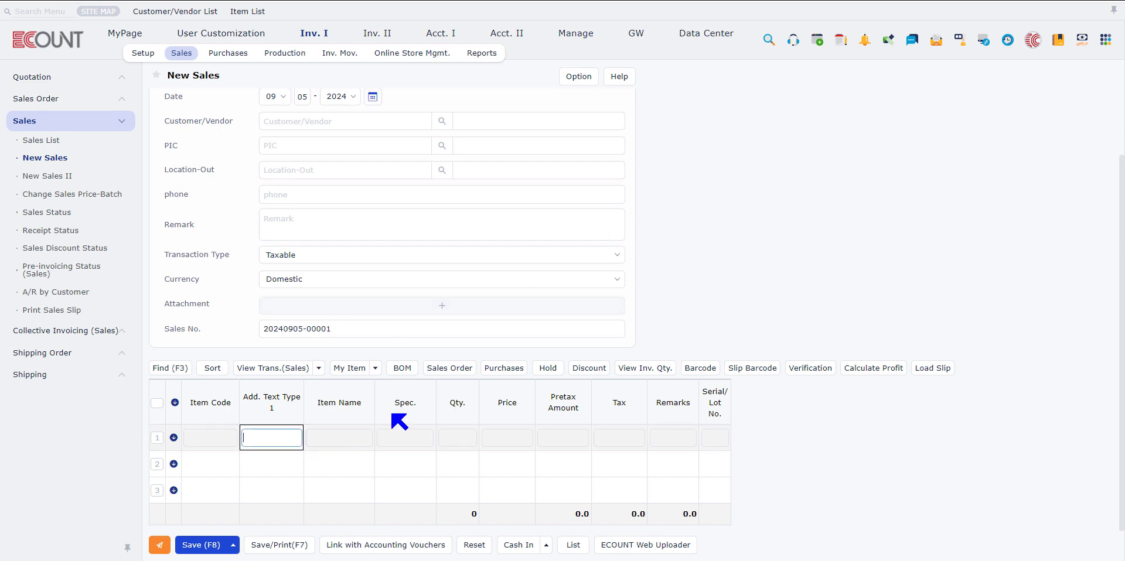
key("Tab")
key("Tab")
key("Tab")
key("Tab")
key("Tab")
key("Tab")
key("Tab")
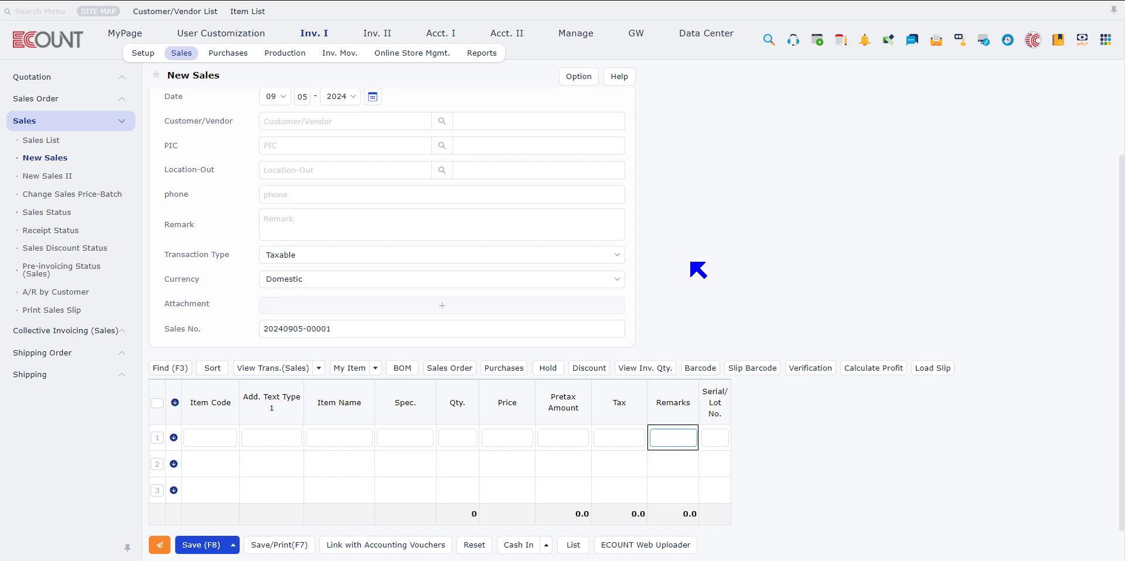
key("Down")
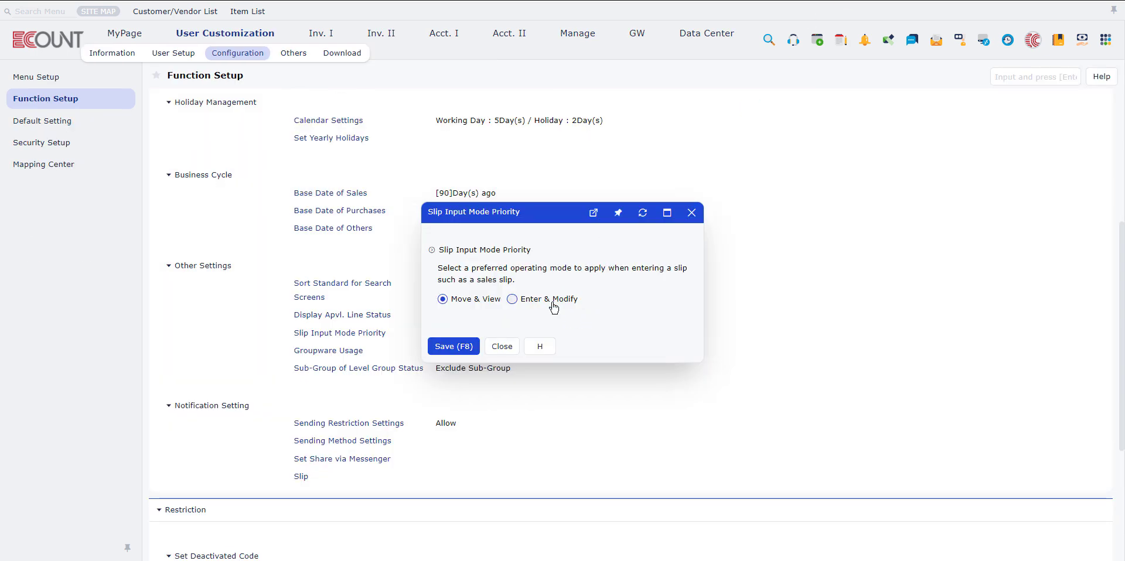
Set the Slip Input Mode Priority to Enter & Modify, and step through the first item line's cells in New Sales
left_click(554, 304)
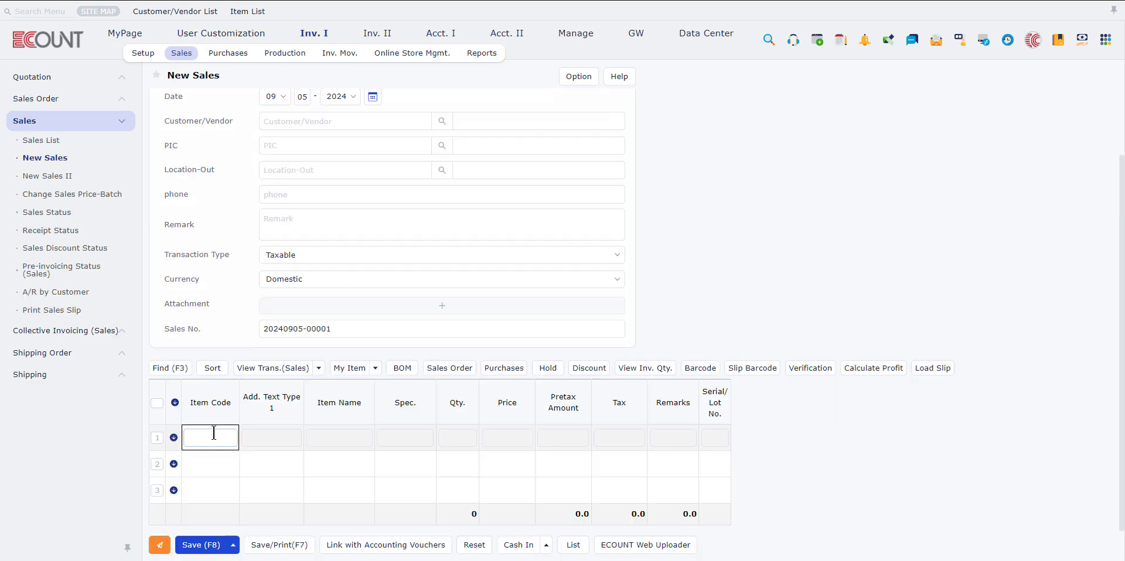
key("Tab")
key("Tab")
key("Tab")
key("Tab")
key("Tab")
key("Tab")
key("Tab")
key("Tab")
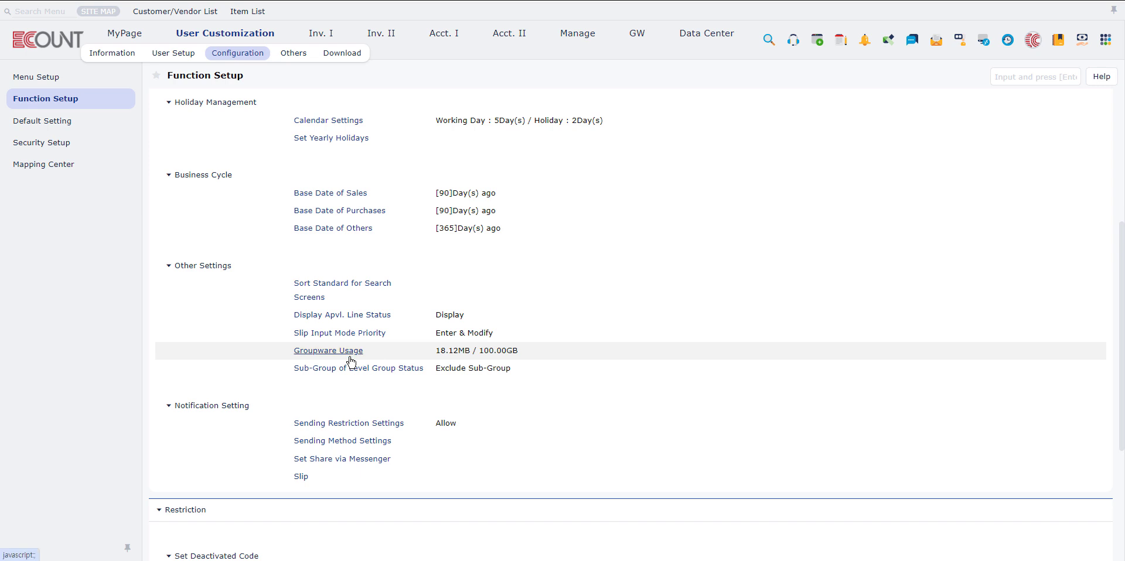
Examine the groupware storage usage, and open the Inv. I Sales file usage and the details of its attached file entry
left_click(350, 358)
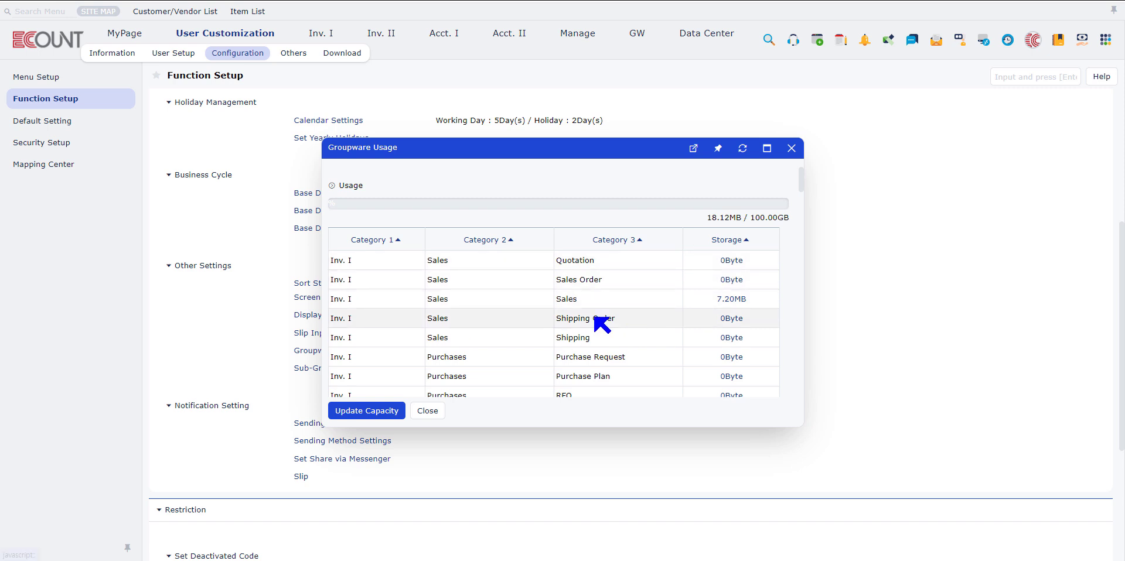
scroll(702, 287, "down", 1)
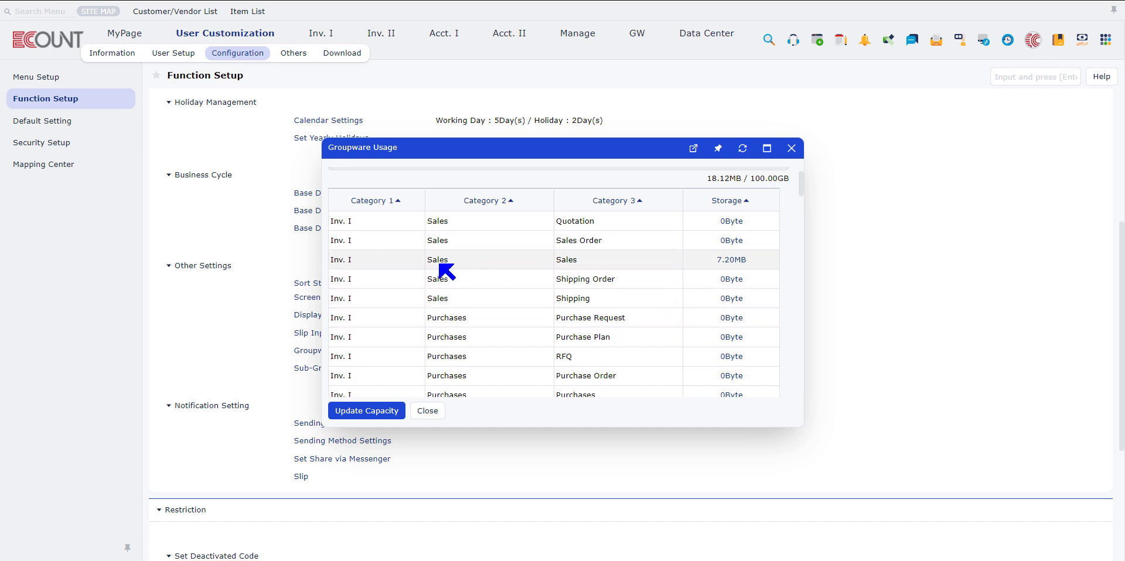
left_click(739, 264)
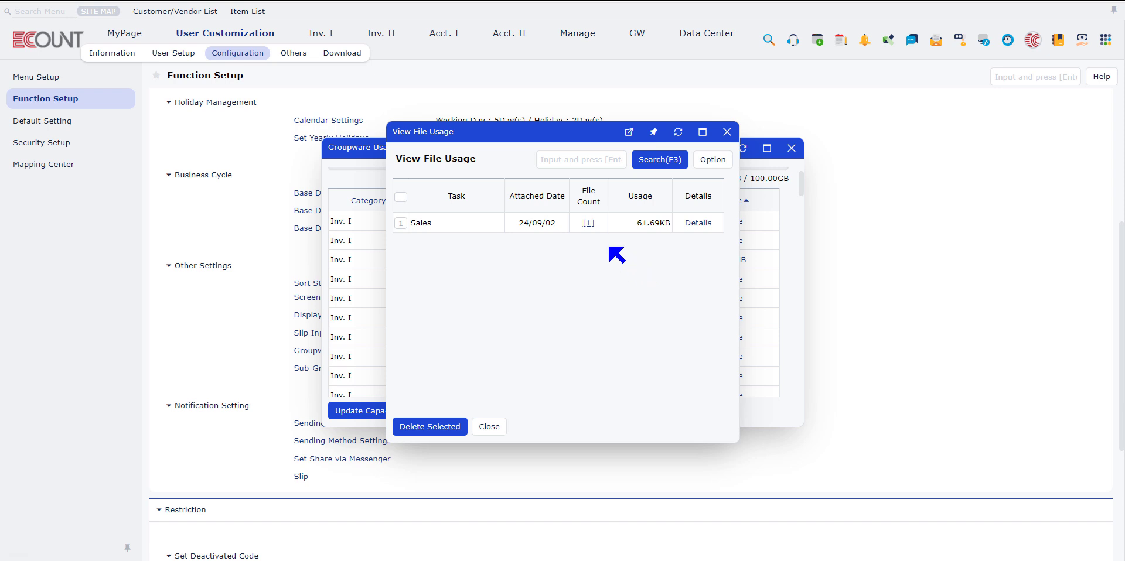
left_click(698, 224)
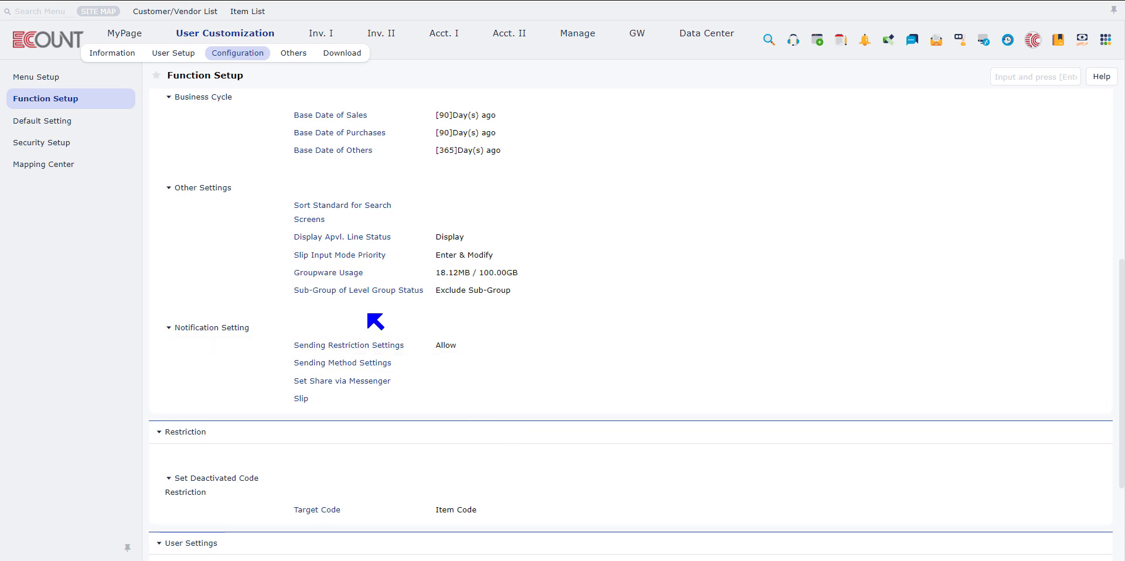
Review the Sub-Group of Level Group Status options and close them without changes
left_click(377, 292)
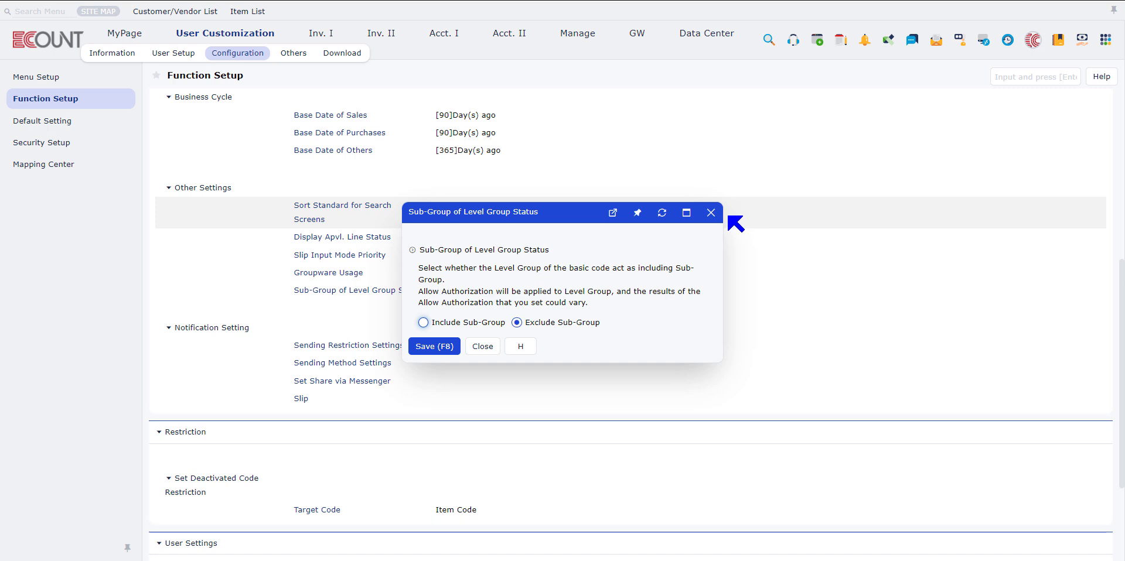
left_click(706, 215)
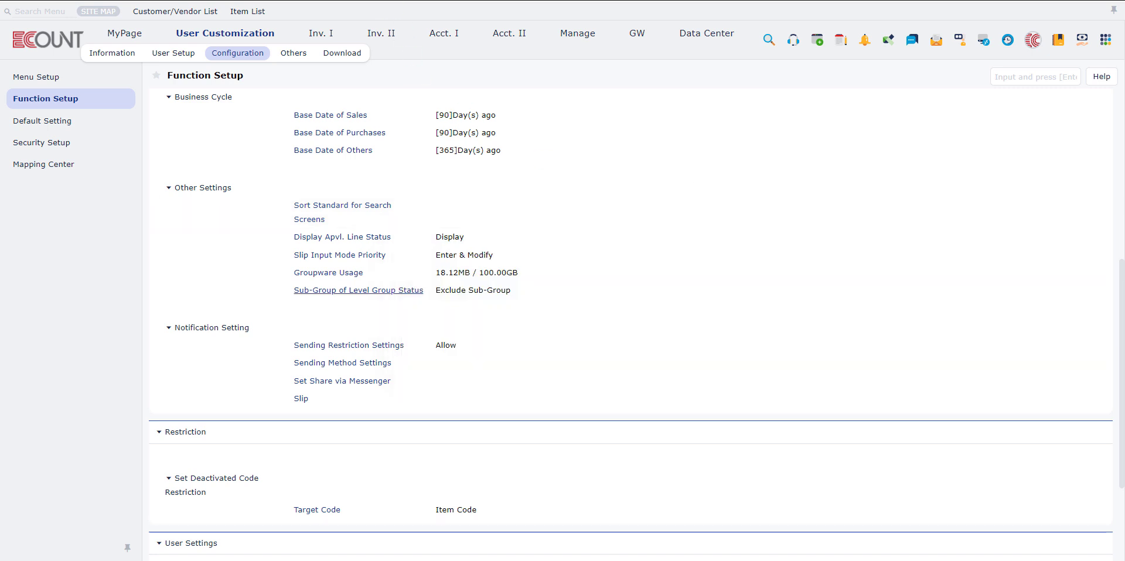
Examine which customers and vendors belong to the Asia level group and its Korea sub-group in the Customer/Vendor List
left_click(176, 11)
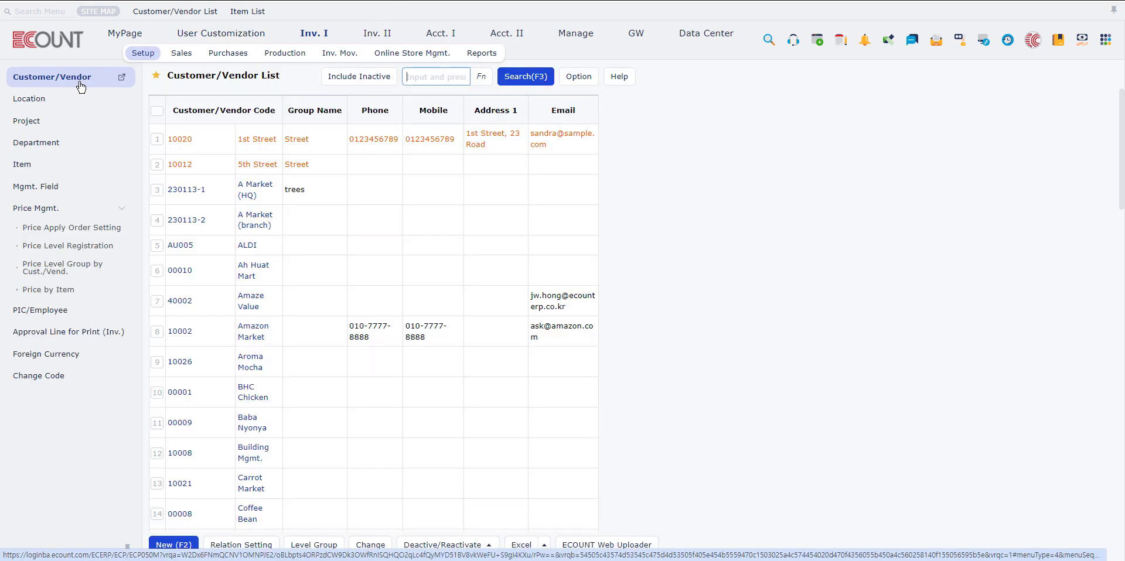
left_click(325, 544)
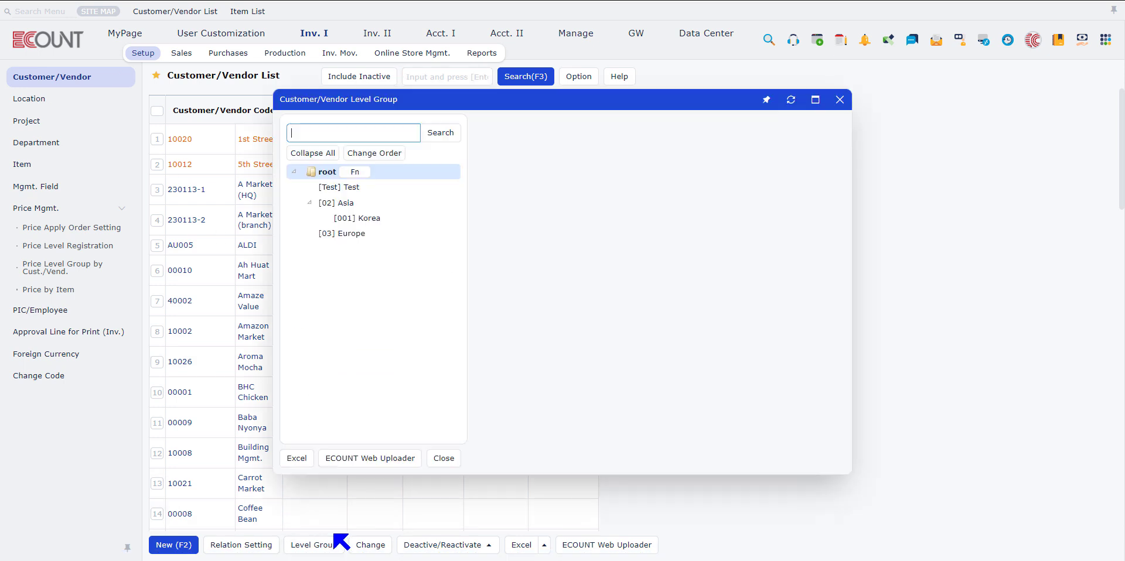
left_click(339, 203)
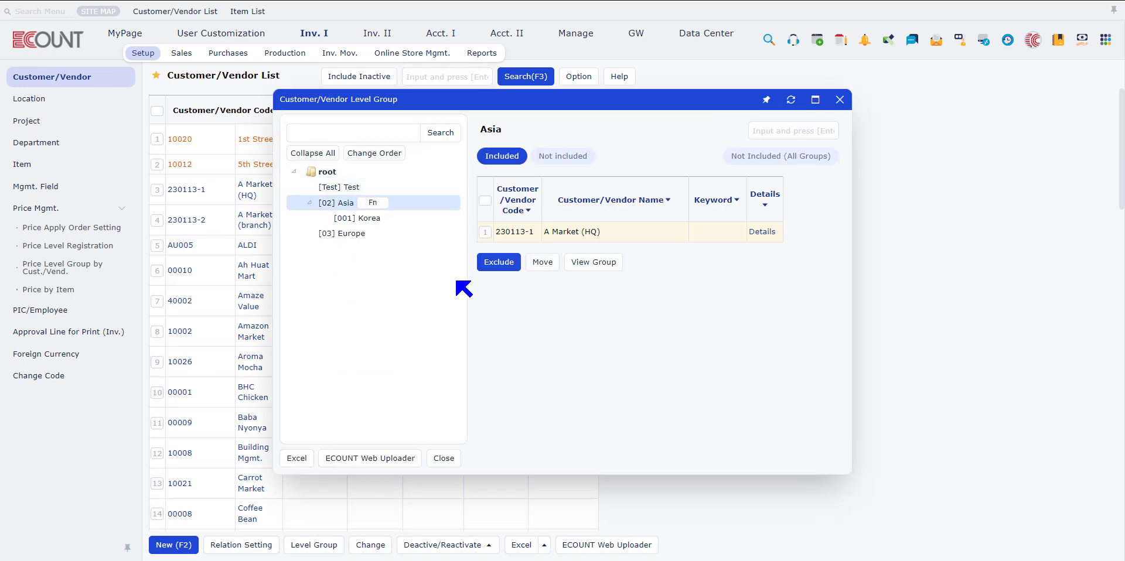
left_click(389, 220)
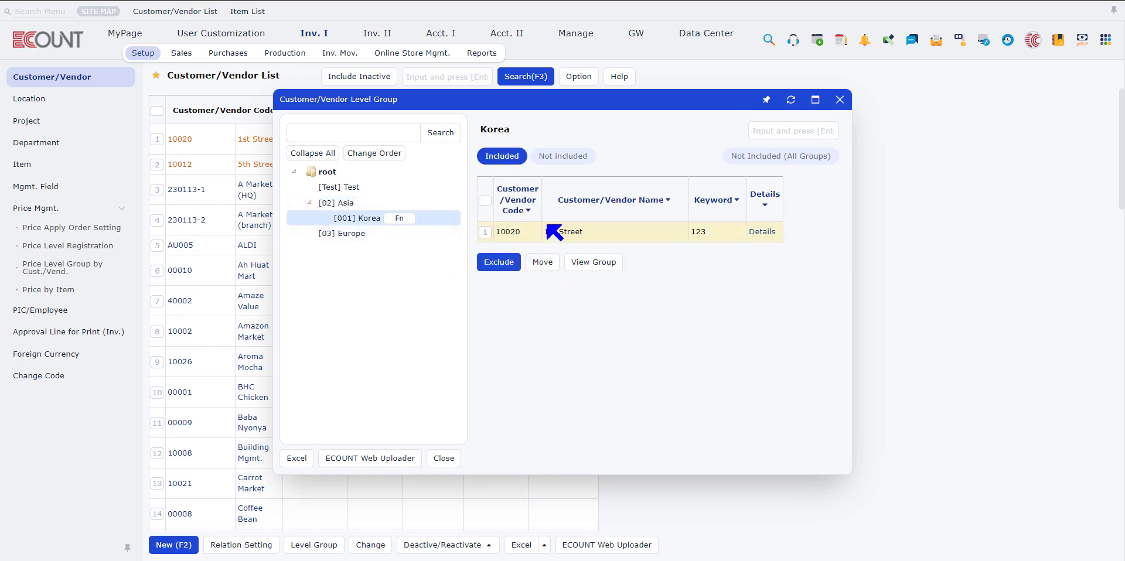
left_click(840, 101)
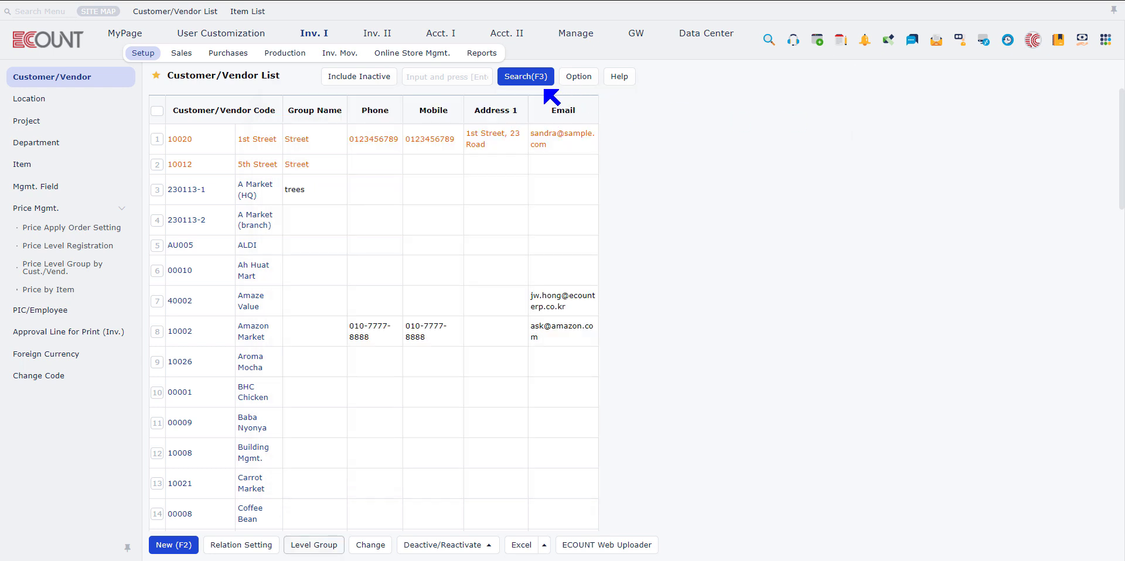
Search the Customer/Vendor List for entries in the Asia level group
left_click(532, 81)
scroll(352, 307, "down", 5)
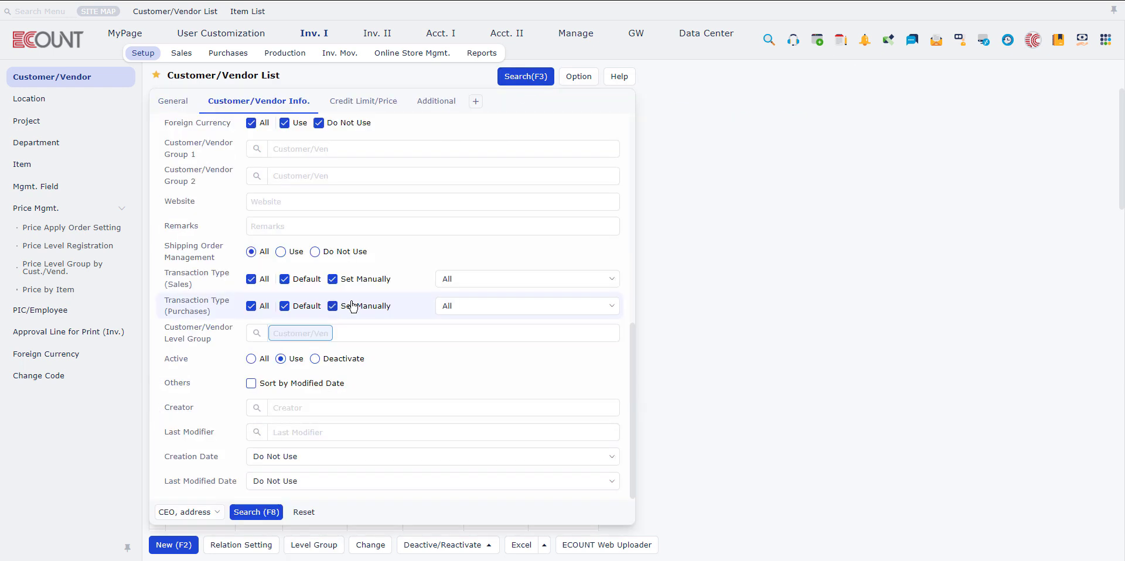
key("Return")
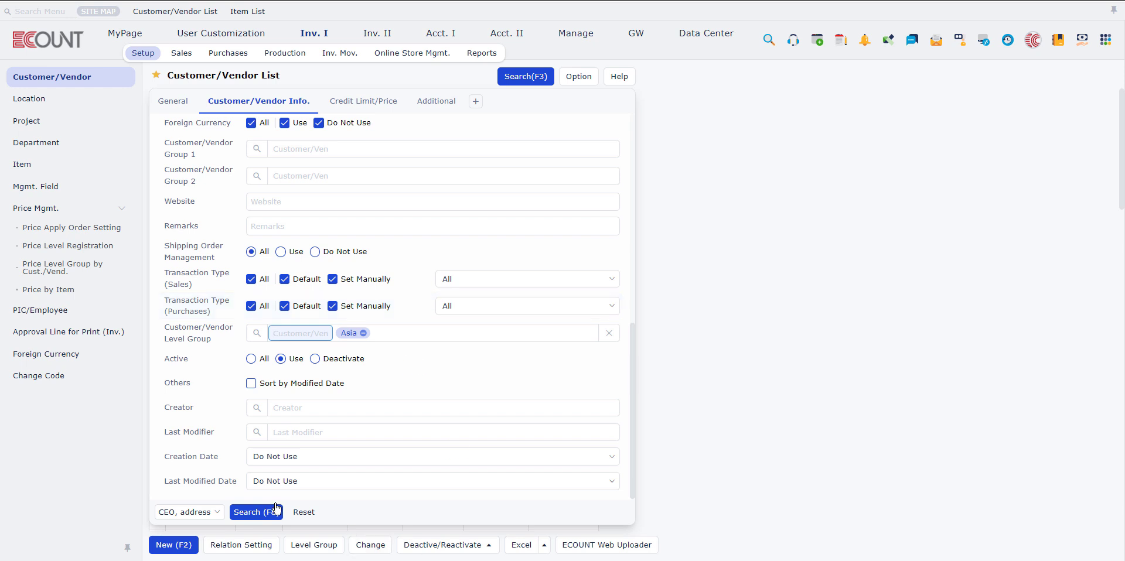
left_click(255, 514)
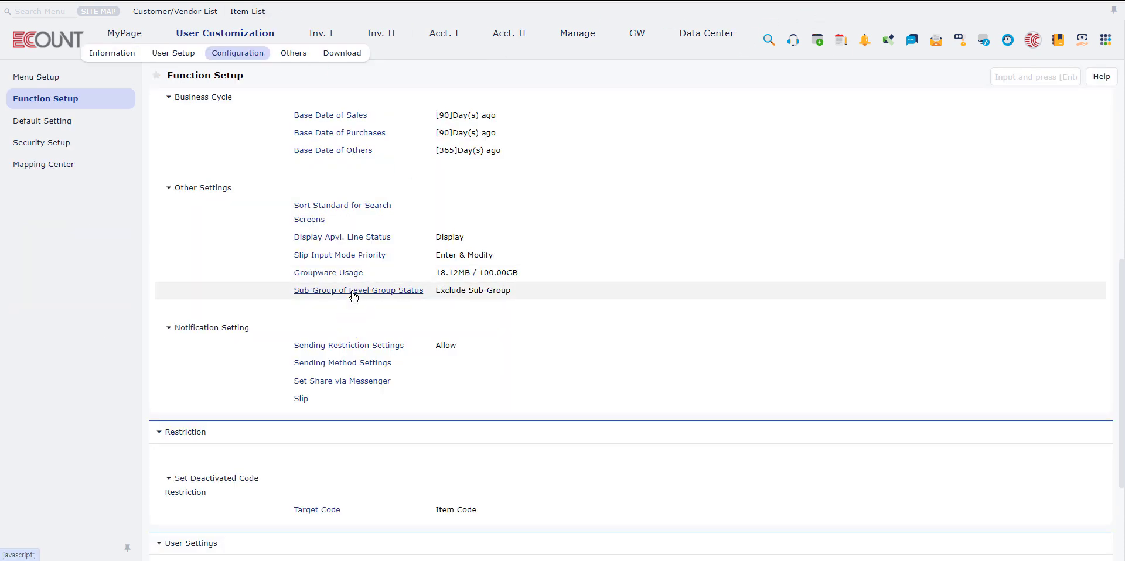
Set the Sub-Group of Level Group Status to Include Sub-Group and save it
left_click(328, 290)
left_click(453, 322)
left_click(434, 346)
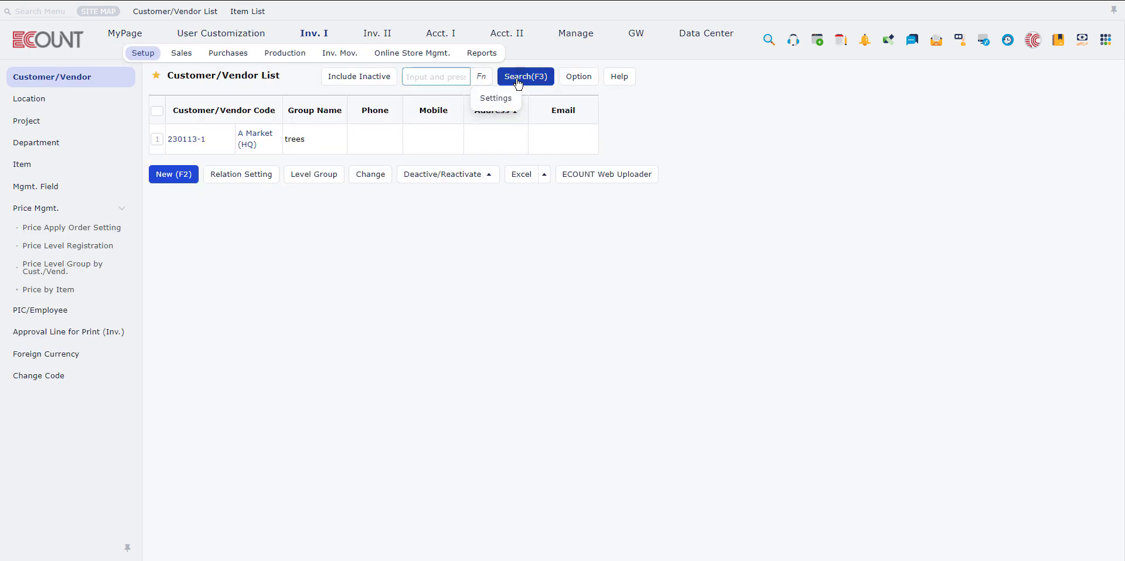
Rerun the Customer/Vendor List search for the Asia level group with sub-groups included
left_click(518, 83)
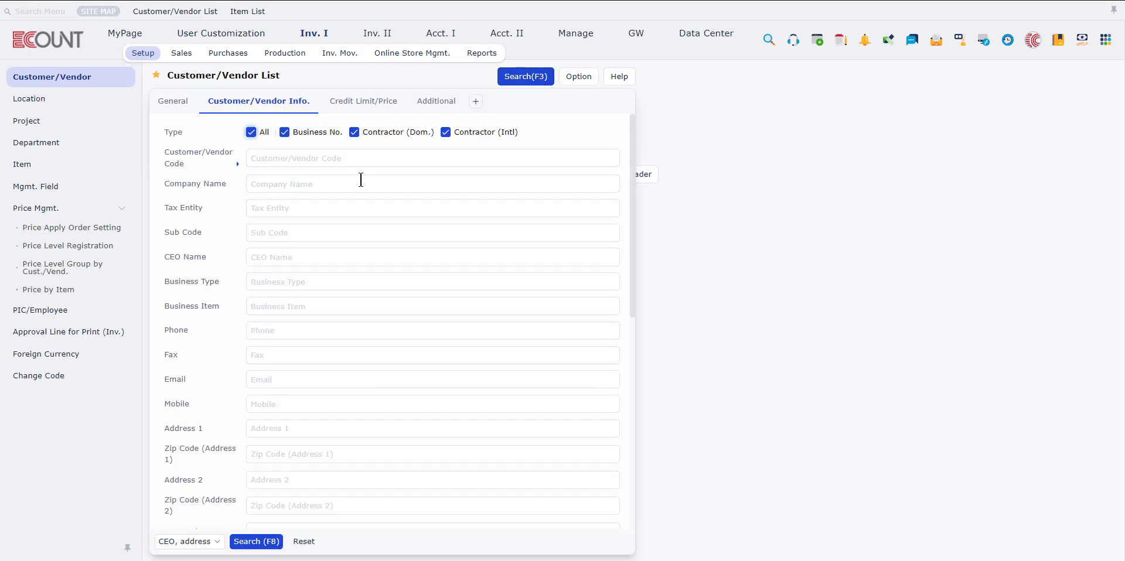
scroll(327, 364, "down", 4)
scroll(374, 417, "down", 4)
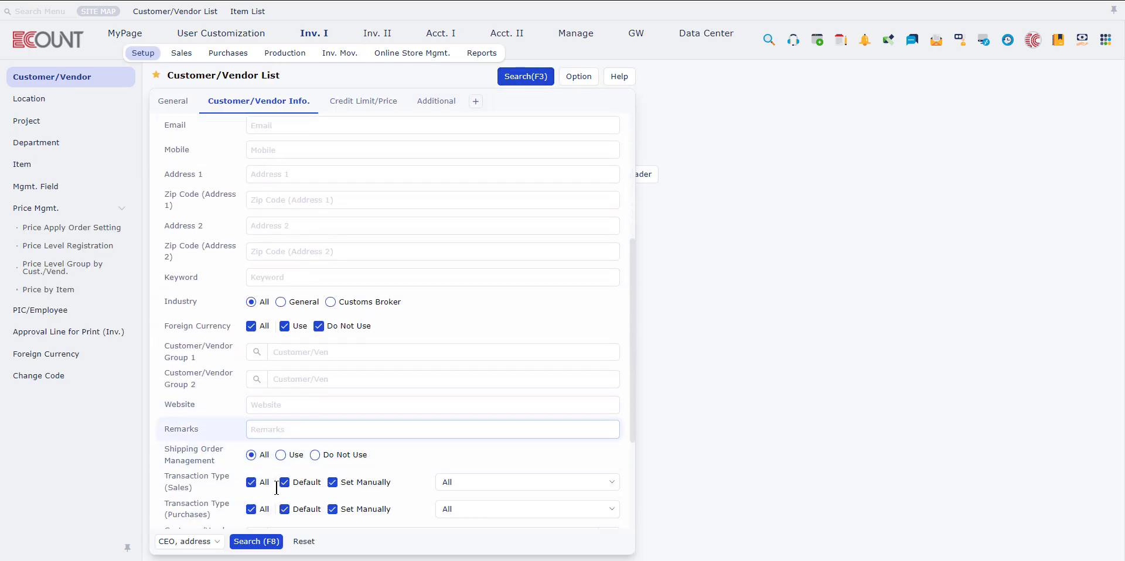
left_click(255, 543)
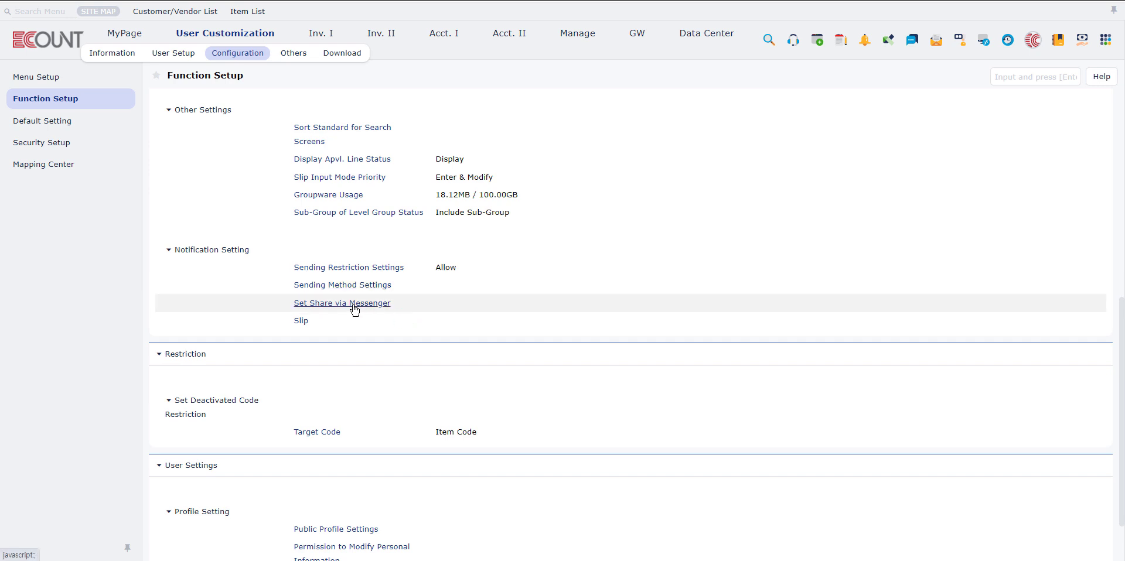
View the Set Share via Messenger setting, and resave the groupware Work post titled Test from its edit form
left_click(386, 302)
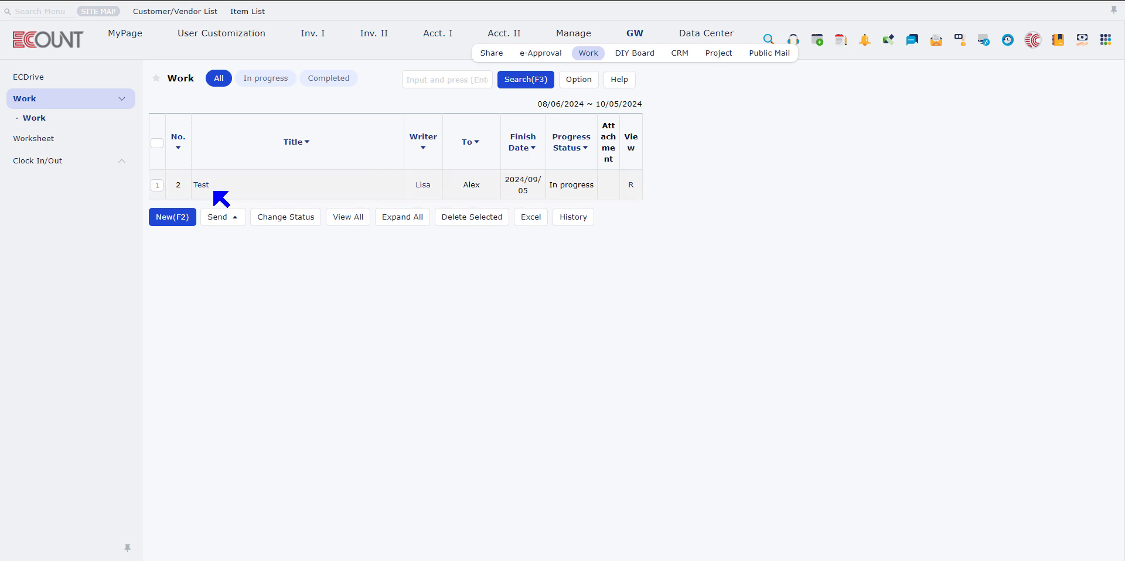
left_click(203, 186)
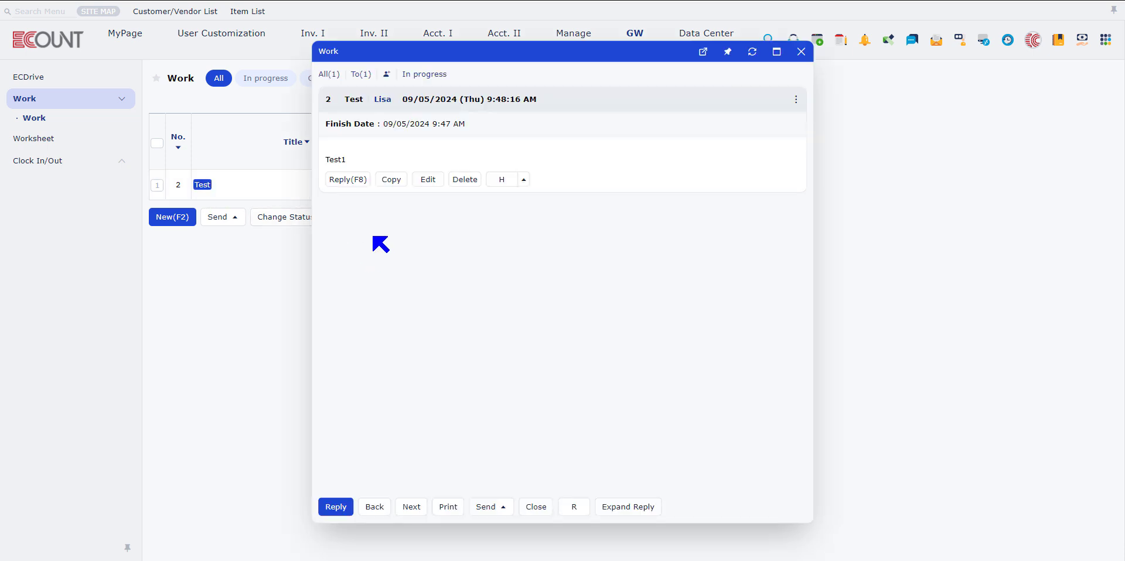
left_click(429, 179)
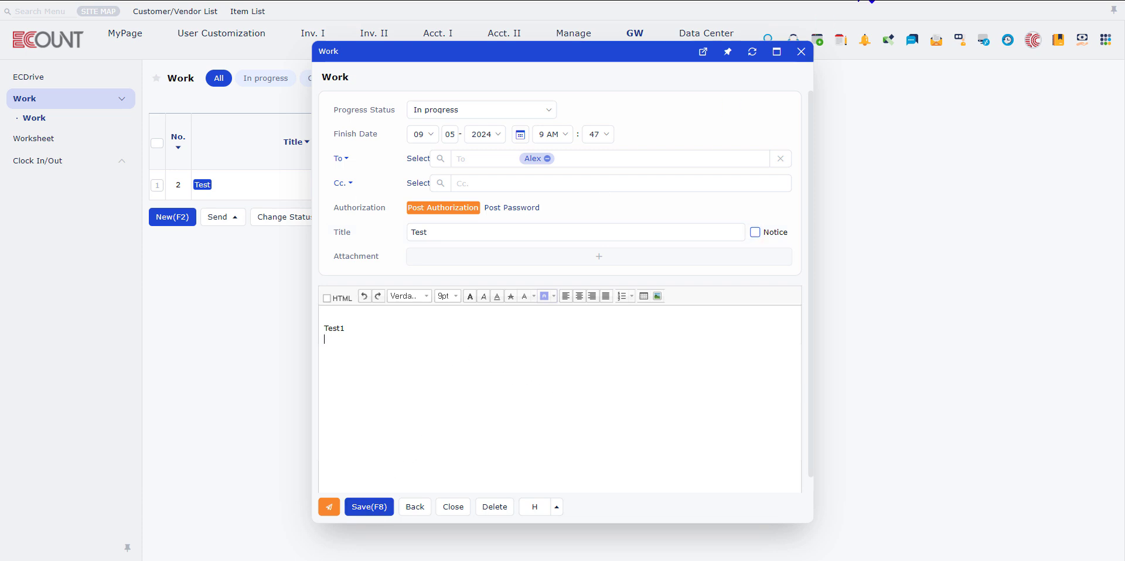
left_click(370, 508)
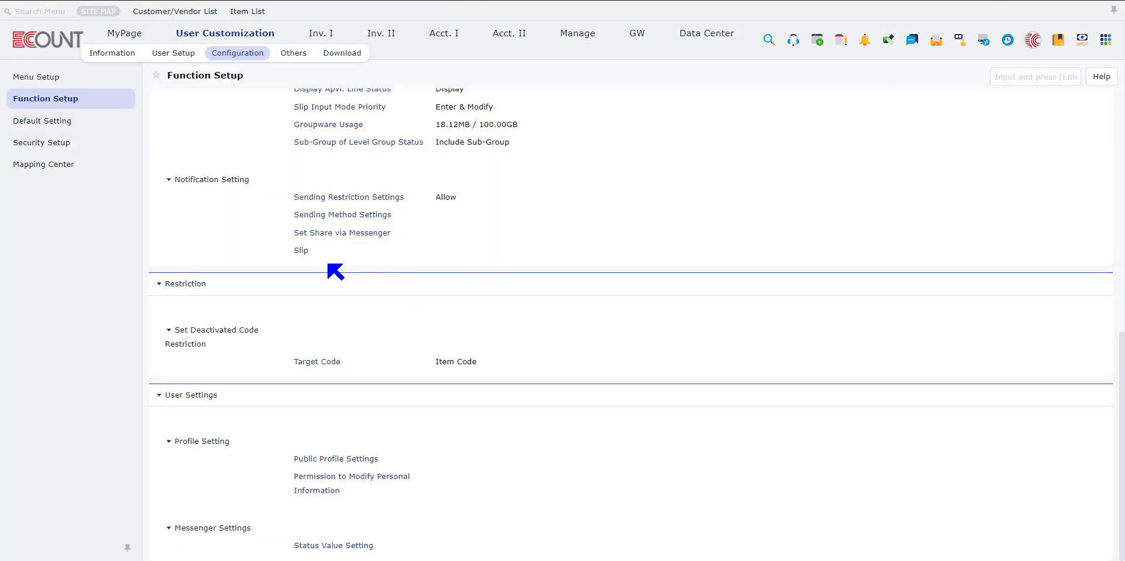
Register a new slip notification type named Sales Order, with Condition1 set to Menu to apply and the value Sales Order
left_click(300, 251)
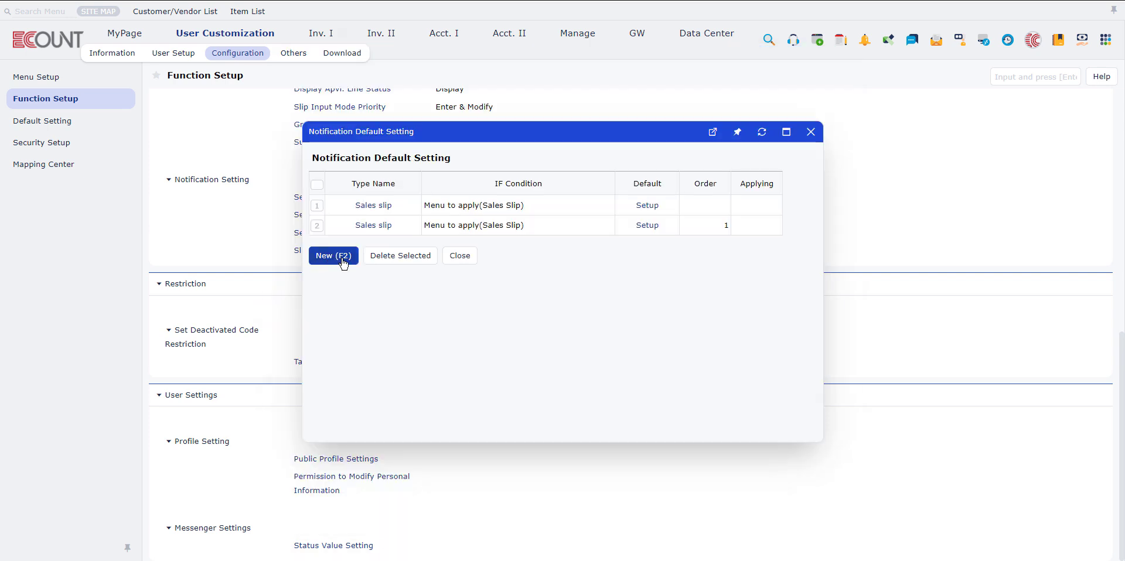
left_click(343, 258)
left_click(560, 190)
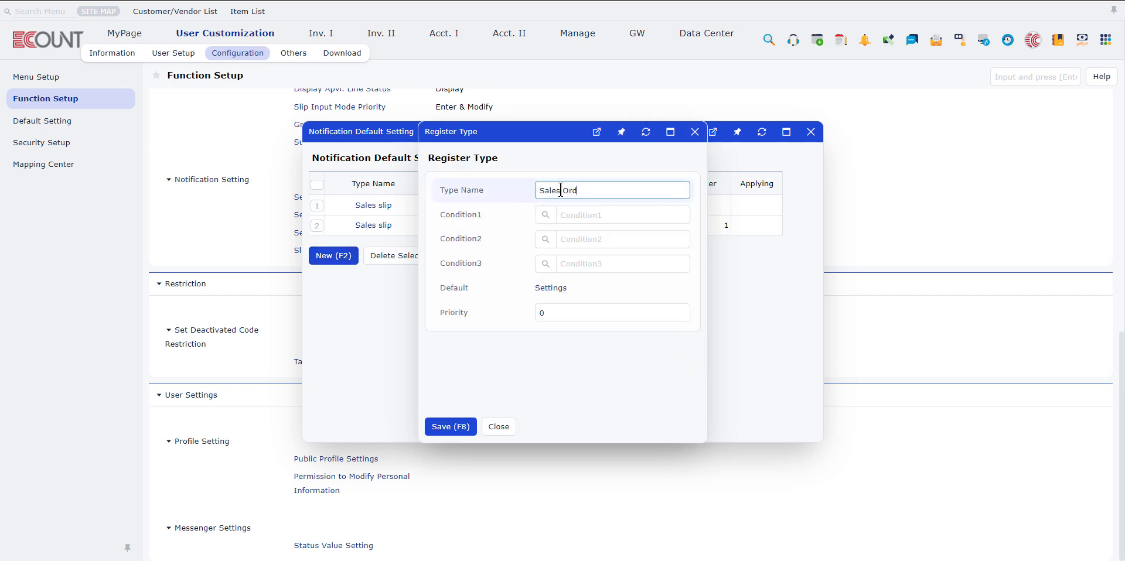
left_click(545, 215)
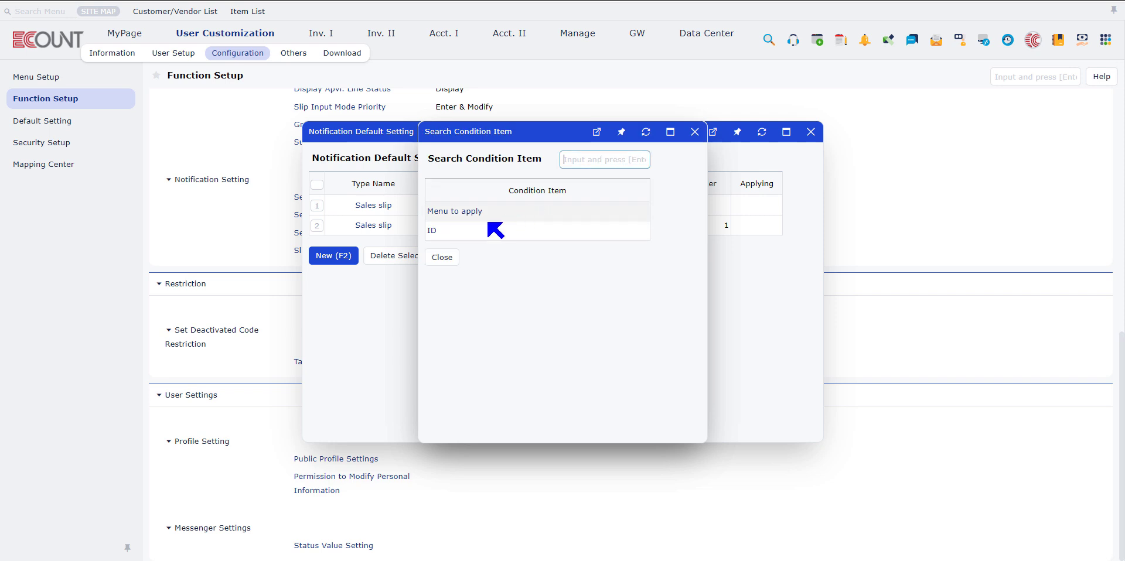
left_click(463, 215)
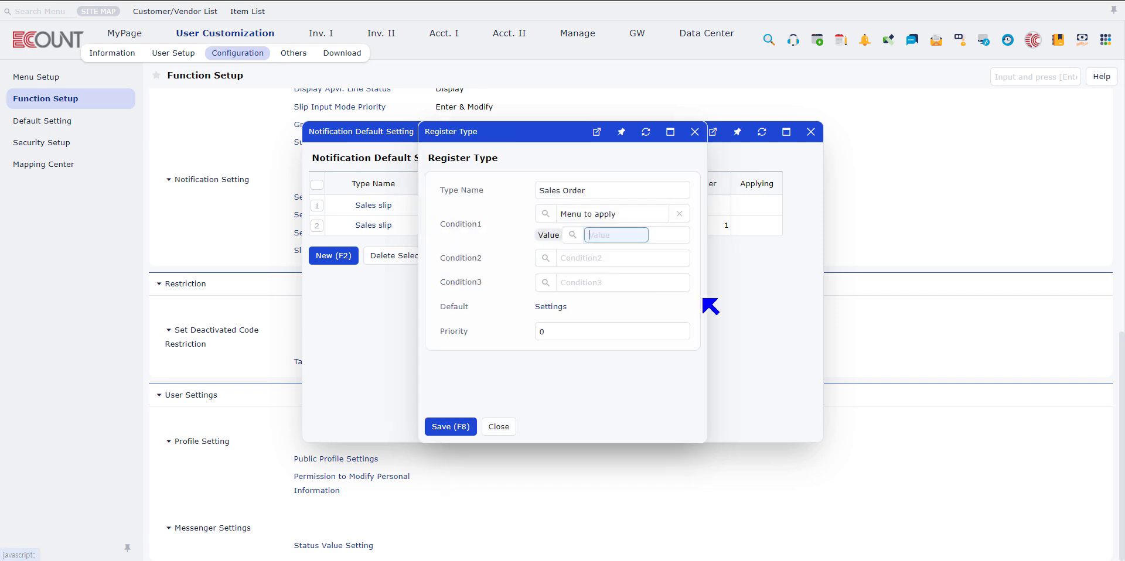
left_click(581, 241)
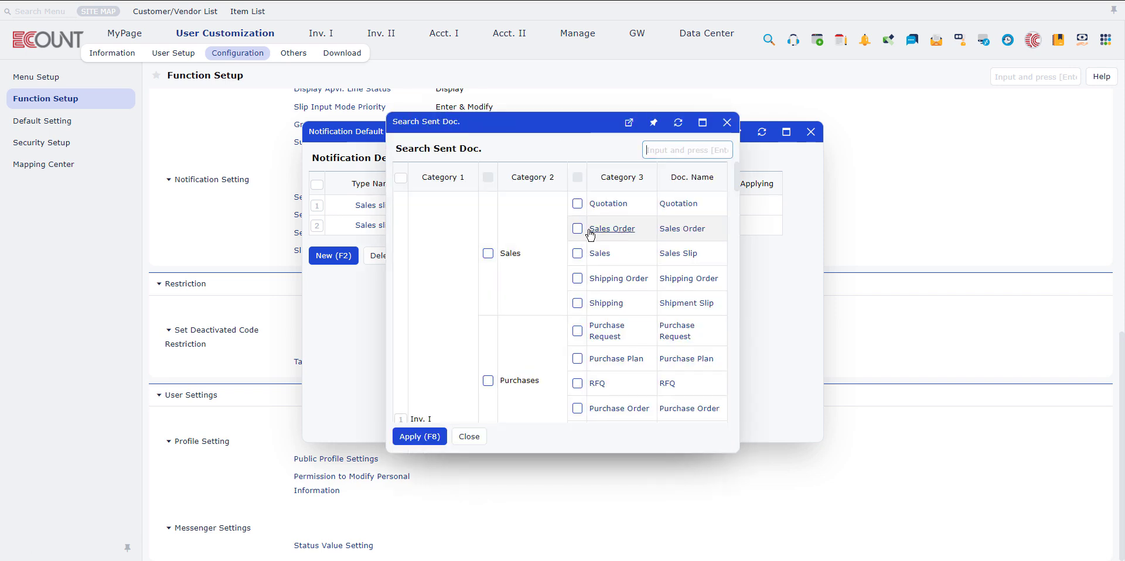
left_click(610, 229)
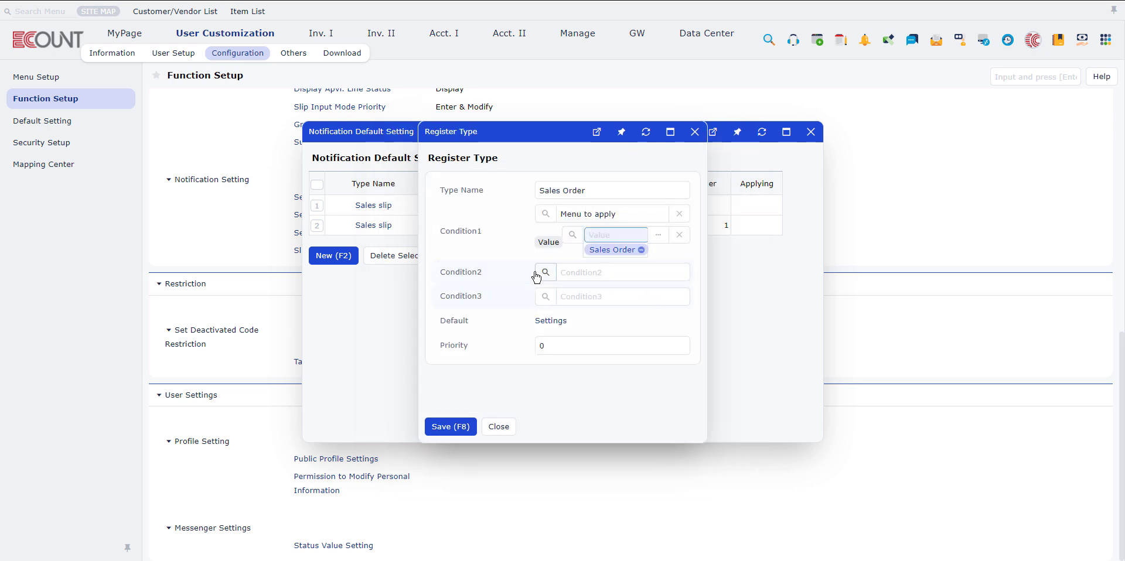
Set the type's registration notification to Msg. with Push to App, target the first Sales department user, and save the type
left_click(551, 322)
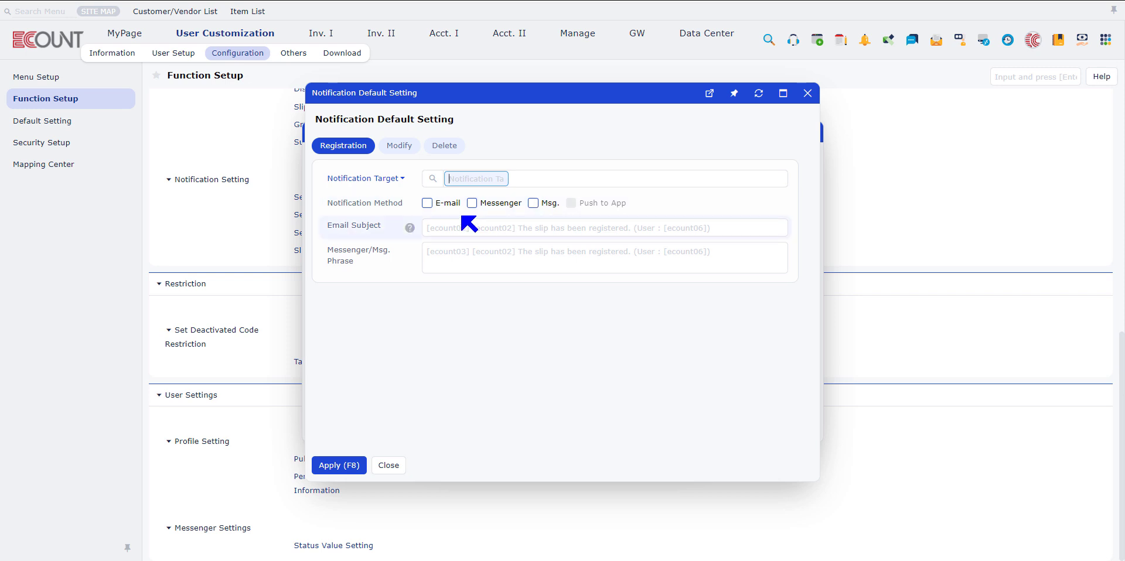
left_click(549, 205)
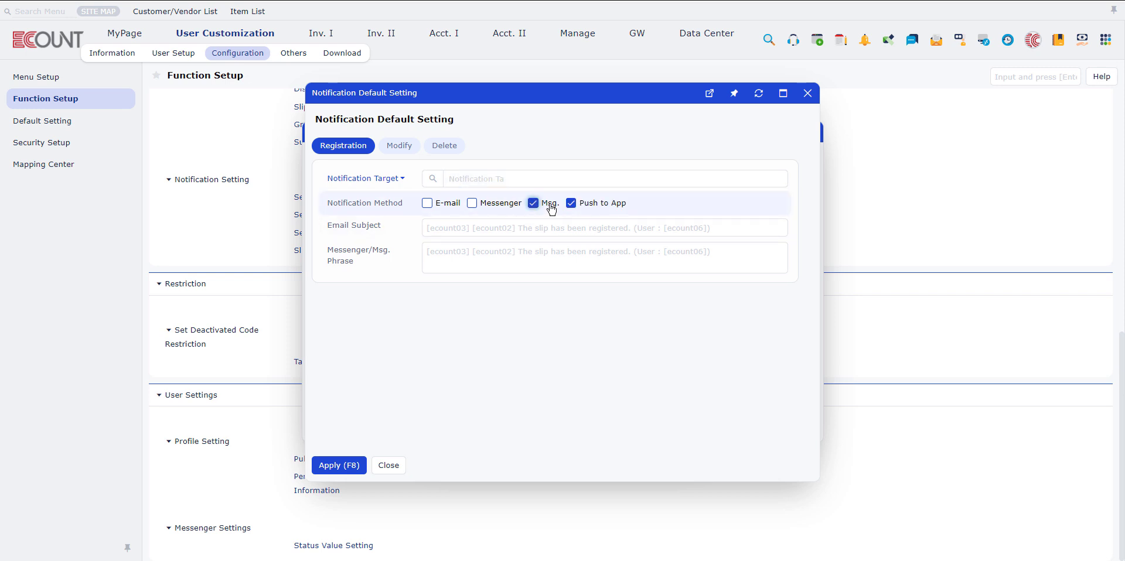
left_click(432, 180)
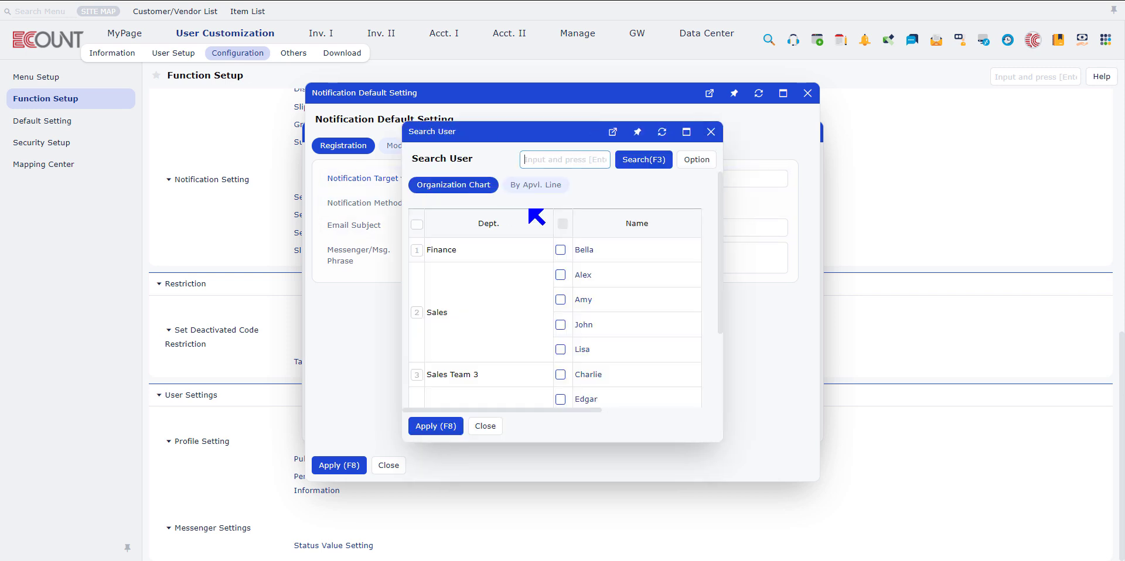
left_click(584, 275)
left_click(347, 465)
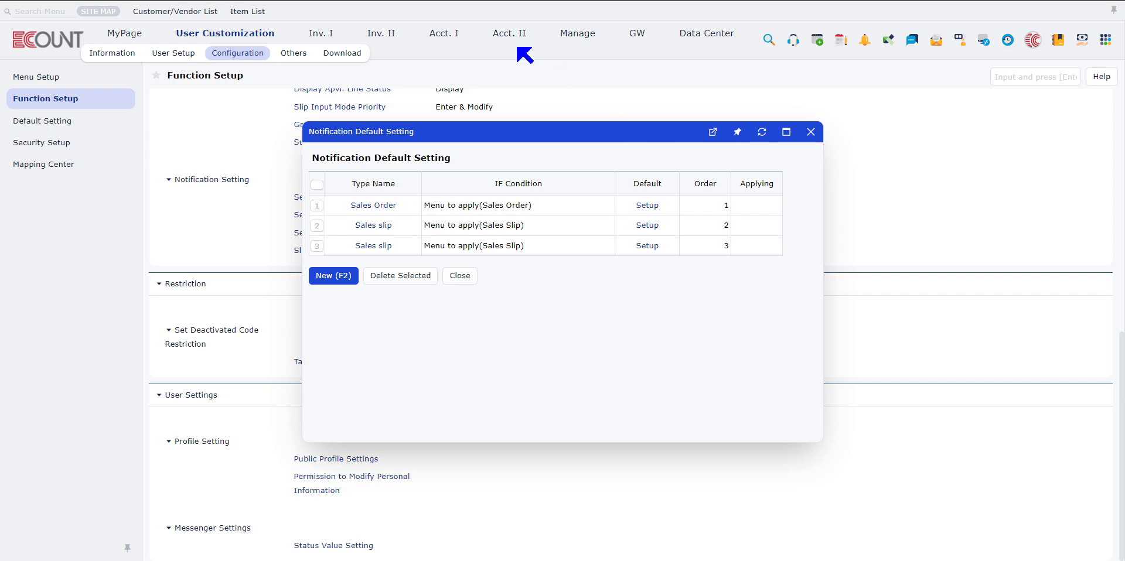
Check the default notification target and method on a New Sales Order slip, and return to Function Setup
left_click(322, 37)
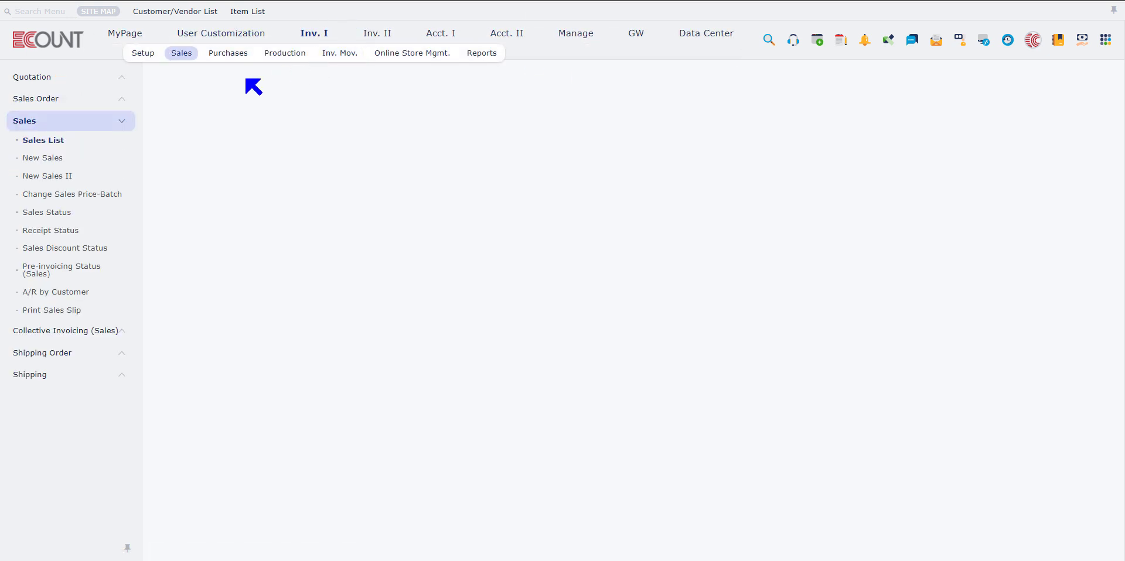
left_click(53, 98)
left_click(88, 137)
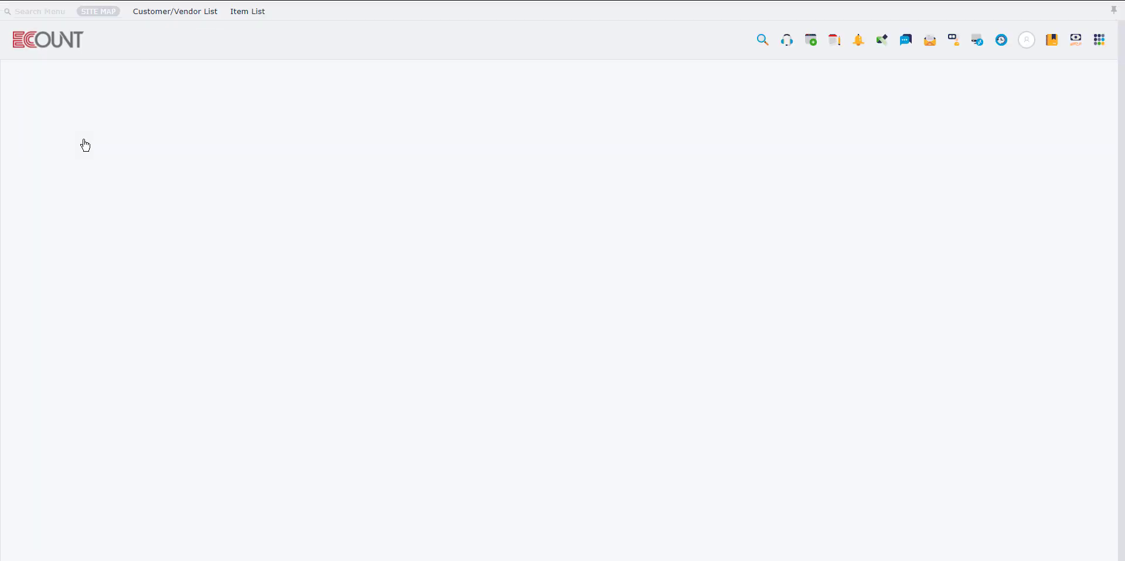
left_click(160, 544)
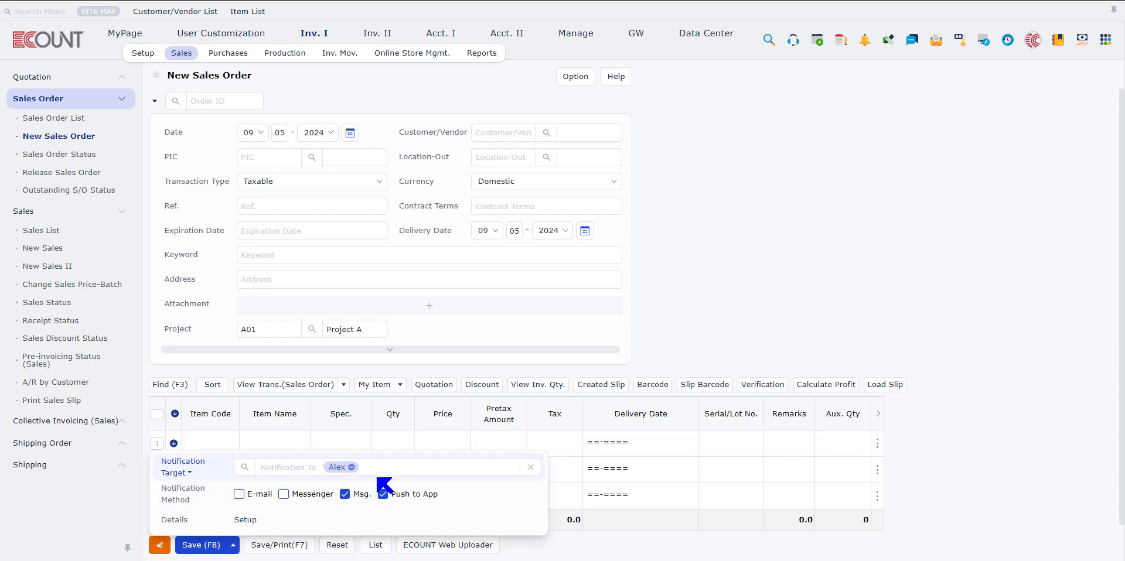
left_click(1027, 0)
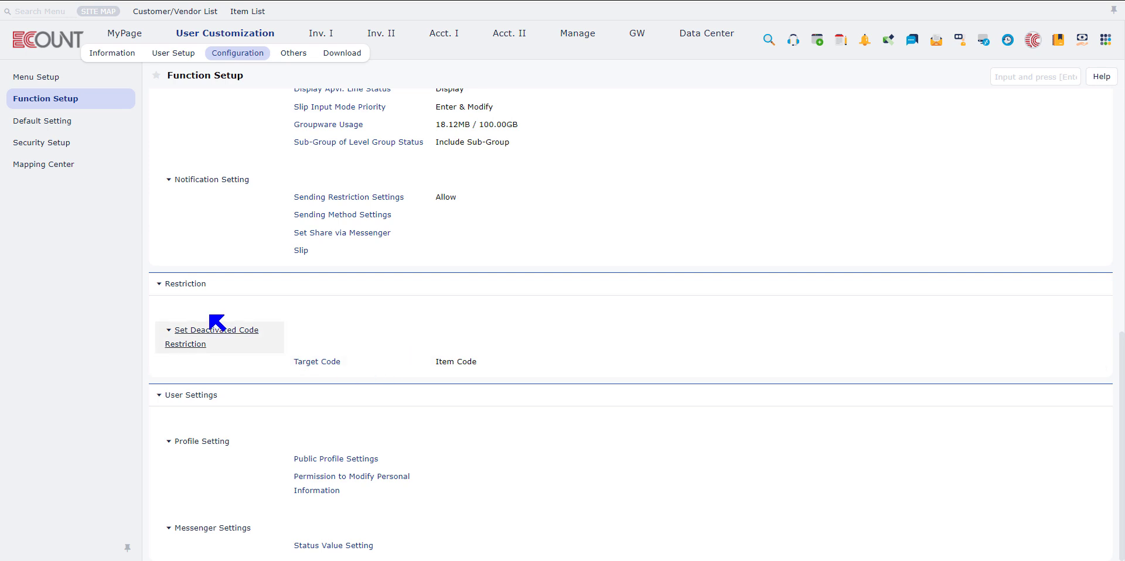
Review the target codes in Set Deactivated Code Restriction, and open a New Sales slip
left_click(332, 366)
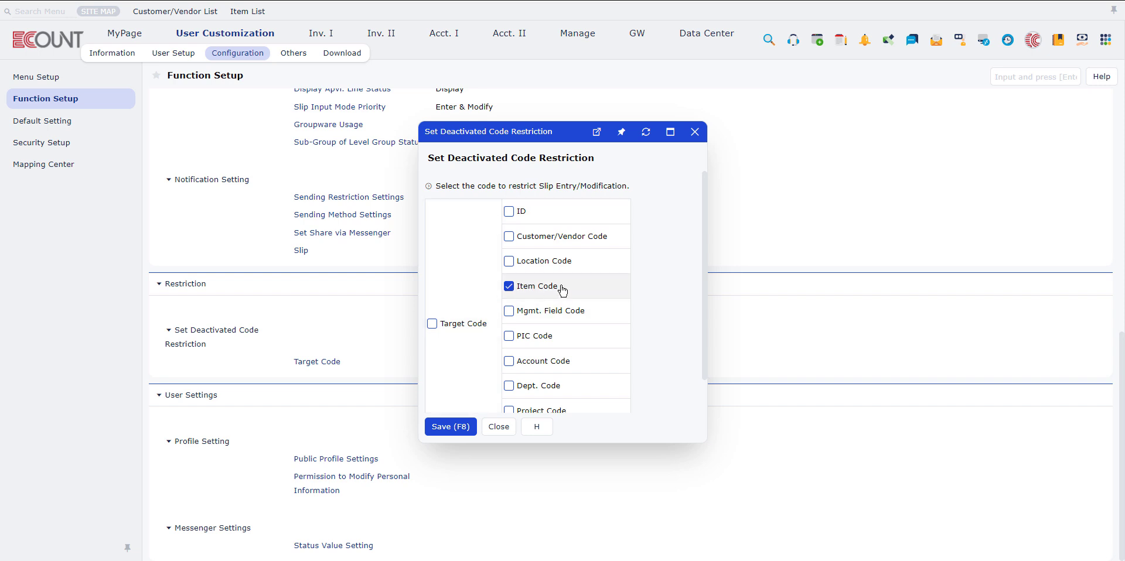
left_click(337, 35)
left_click(155, 56)
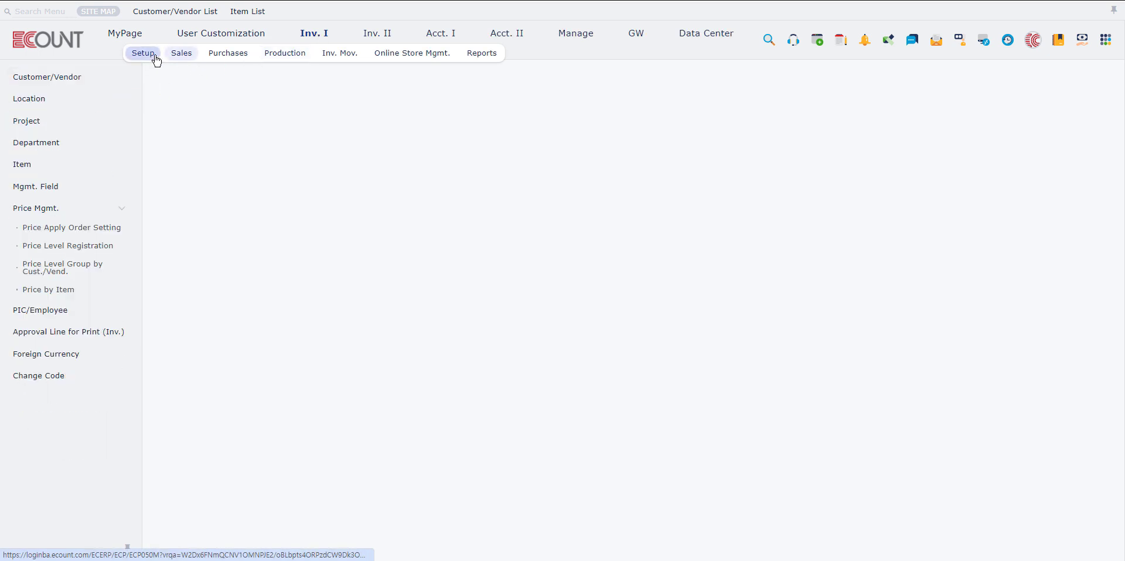
left_click(185, 59)
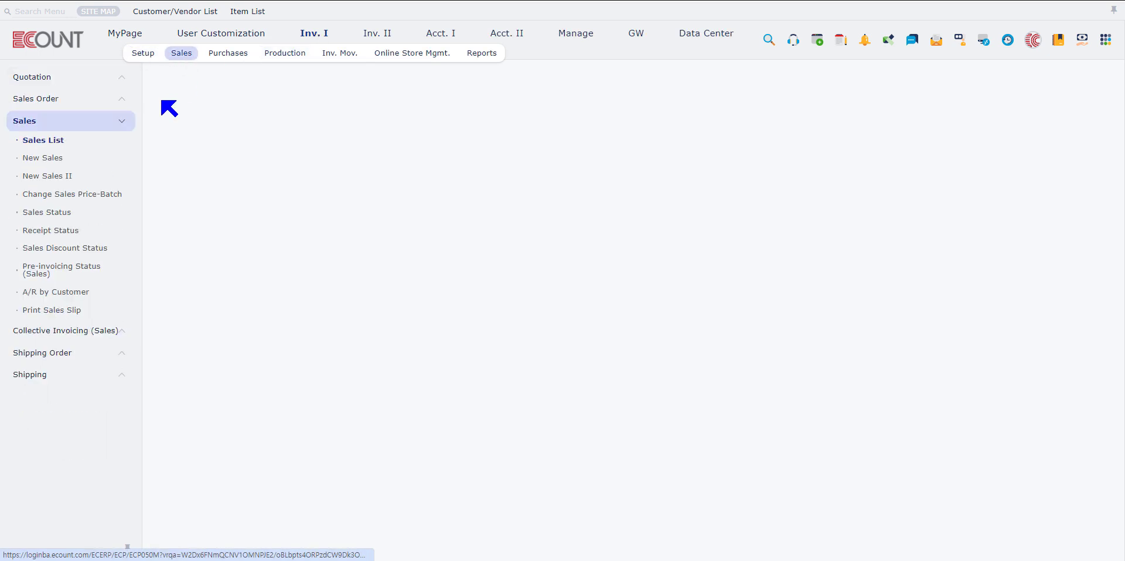
left_click(69, 165)
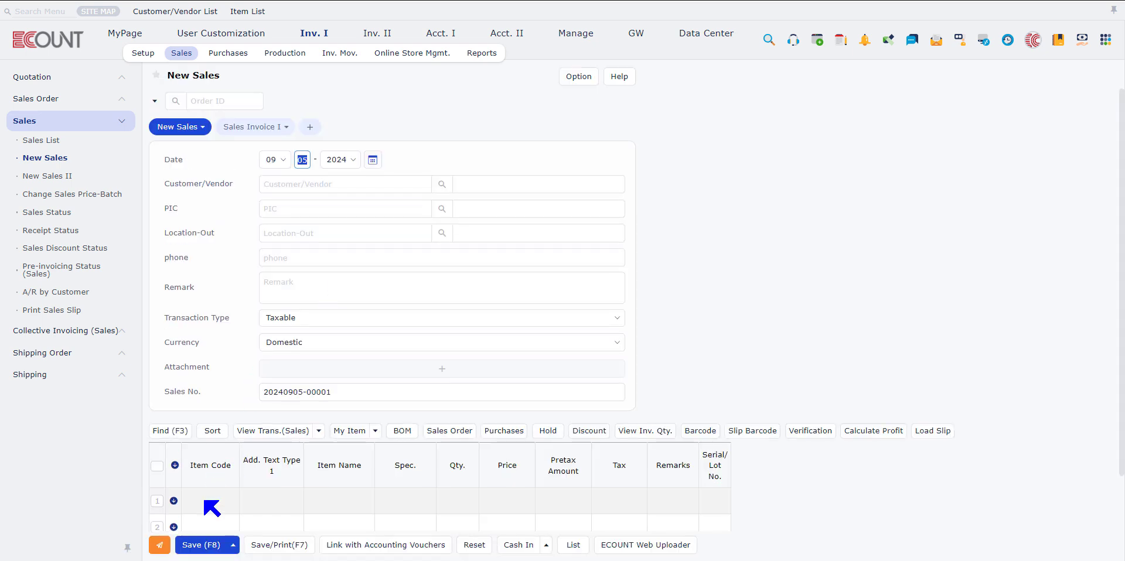
Search items with inactive ones included, and add item 00002 Soap(Liquid) to the first line of the sales slip
left_click(205, 502)
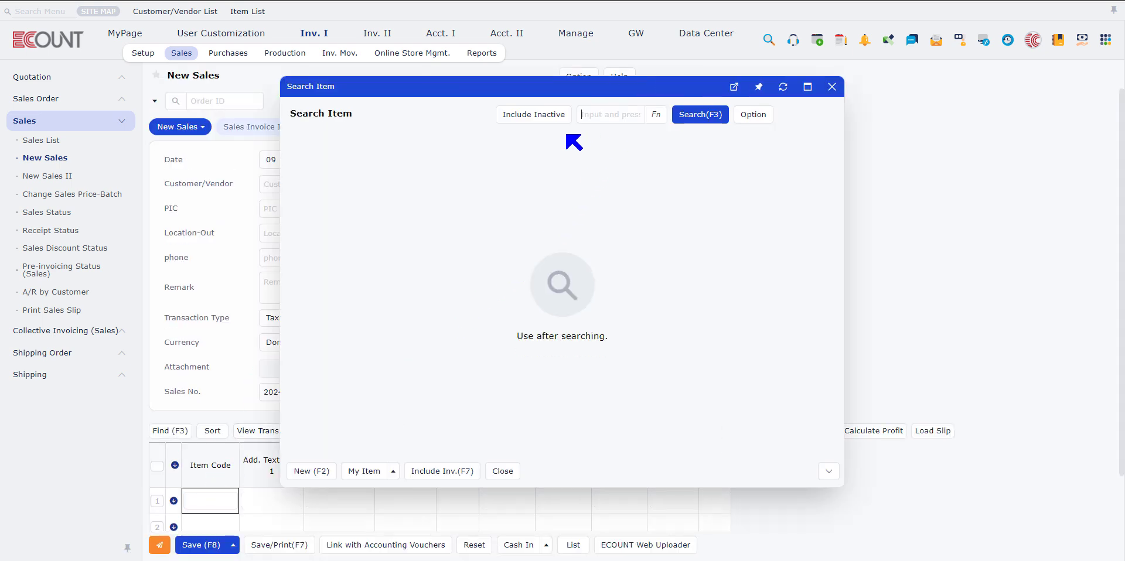
left_click(542, 113)
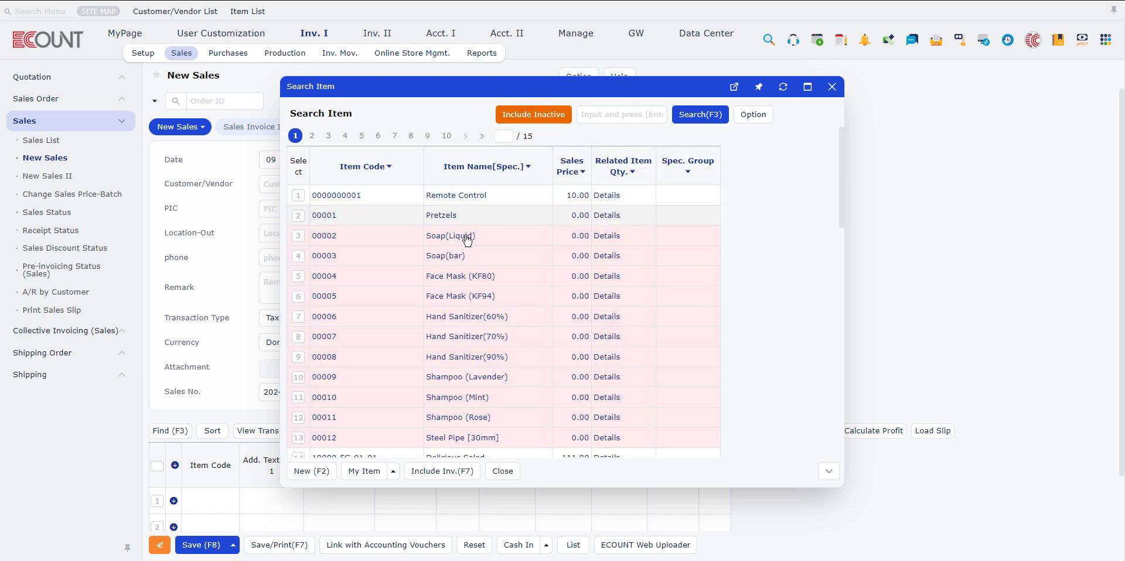
left_click(467, 237)
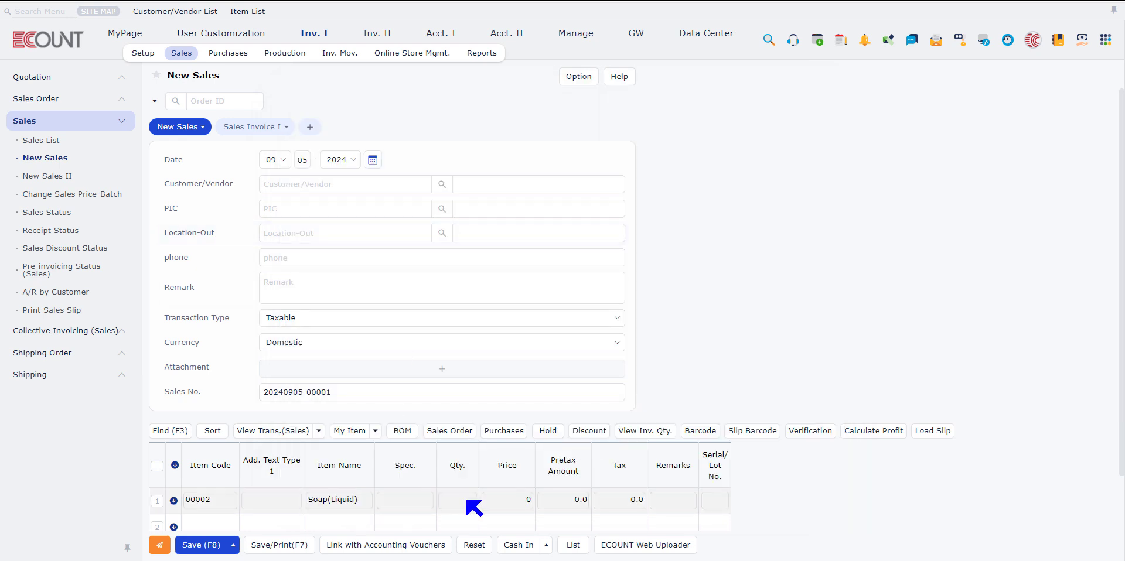